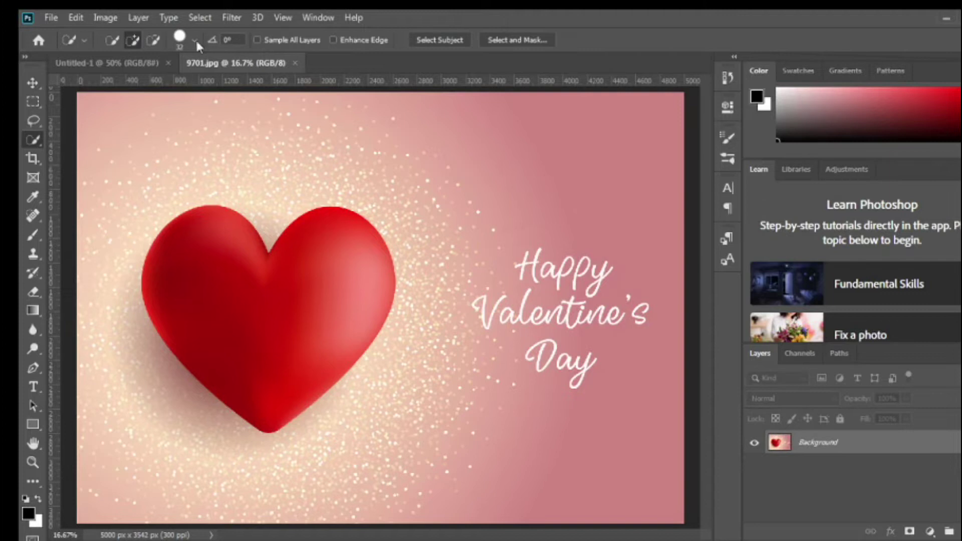
Select the red heart in 9701.jpg with the Quick Selection tool and refine its edge in Select and Mask.
{"action": "left_click", "coordinate": [174, 234]}
{"action": "left_click", "coordinate": [501, 40]}
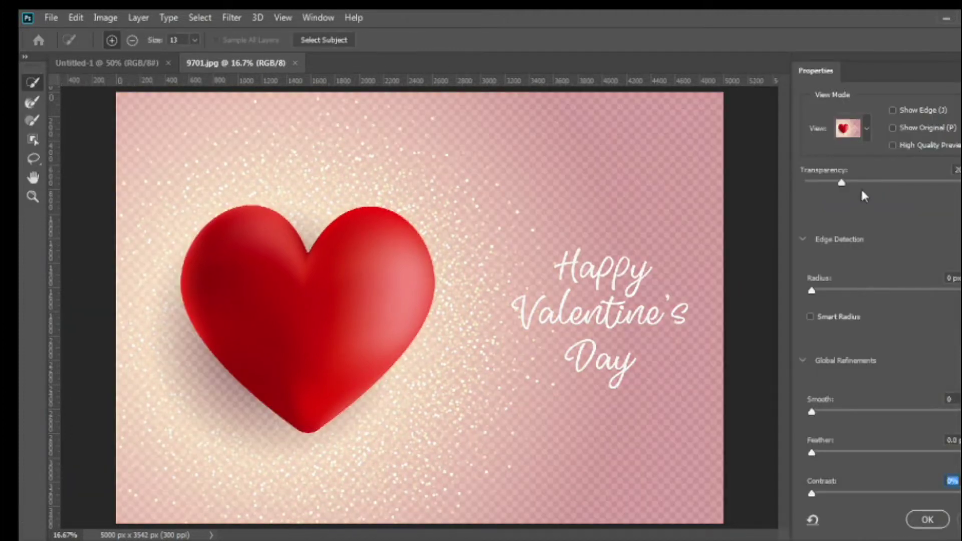
{"action": "left_click", "coordinate": [848, 290]}
{"action": "left_click", "coordinate": [840, 453]}
{"action": "left_click", "coordinate": [911, 493]}
{"action": "left_click", "coordinate": [918, 516]}
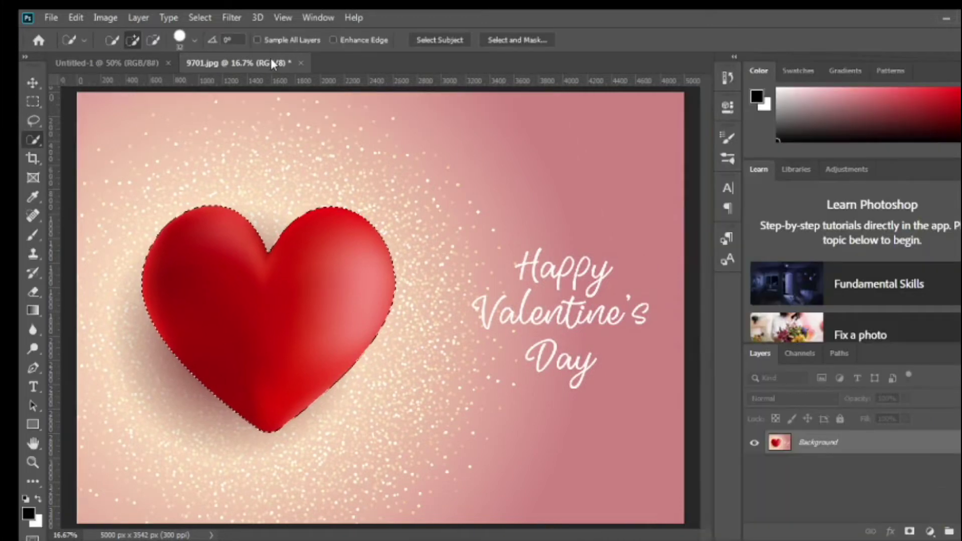
Copy the selected heart from 9701.jpg into the Untitled-1 document with the Move tool.
{"action": "left_click_drag", "start_coordinate": [271, 60], "coordinate": [333, 110]}
{"action": "left_click", "coordinate": [34, 83]}
{"action": "left_click_drag", "start_coordinate": [418, 339], "coordinate": [201, 371]}
{"action": "left_click_drag", "start_coordinate": [482, 108], "coordinate": [183, 59]}
{"action": "left_click", "coordinate": [126, 62]}
Scale the heart down to 25% and place it in the left half of the canvas, slightly below mid-height.
{"action": "key", "text": "ctrl+t"}
{"action": "left_click_drag", "start_coordinate": [683, 96], "coordinate": [293, 352]}
{"action": "left_click_drag", "start_coordinate": [248, 455], "coordinate": [503, 266]}
{"action": "left_click_drag", "start_coordinate": [593, 214], "coordinate": [392, 367]}
{"action": "left_click_drag", "start_coordinate": [337, 469], "coordinate": [362, 322]}
{"action": "left_click_drag", "start_coordinate": [432, 241], "coordinate": [385, 284]}
{"action": "left_click_drag", "start_coordinate": [295, 386], "coordinate": [304, 340]}
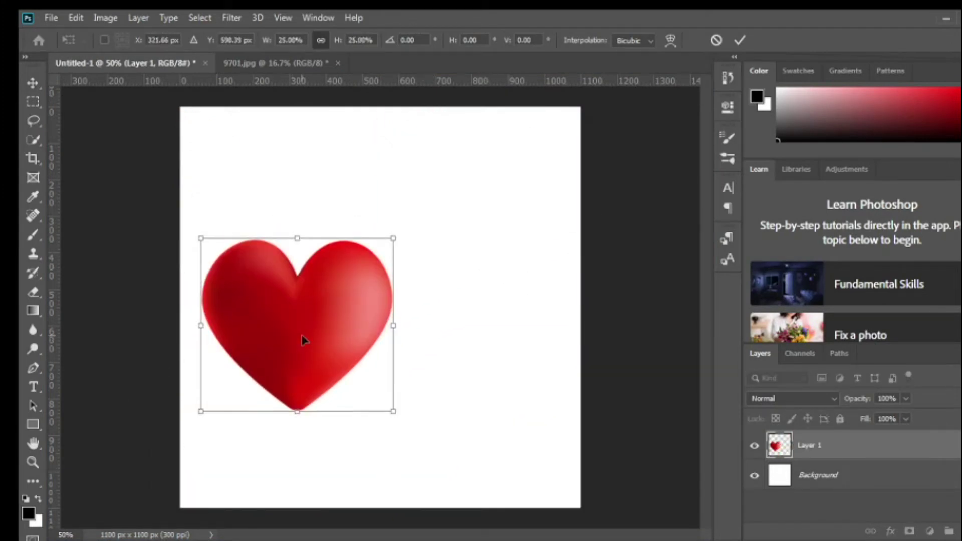
{"action": "left_click", "coordinate": [740, 41]}
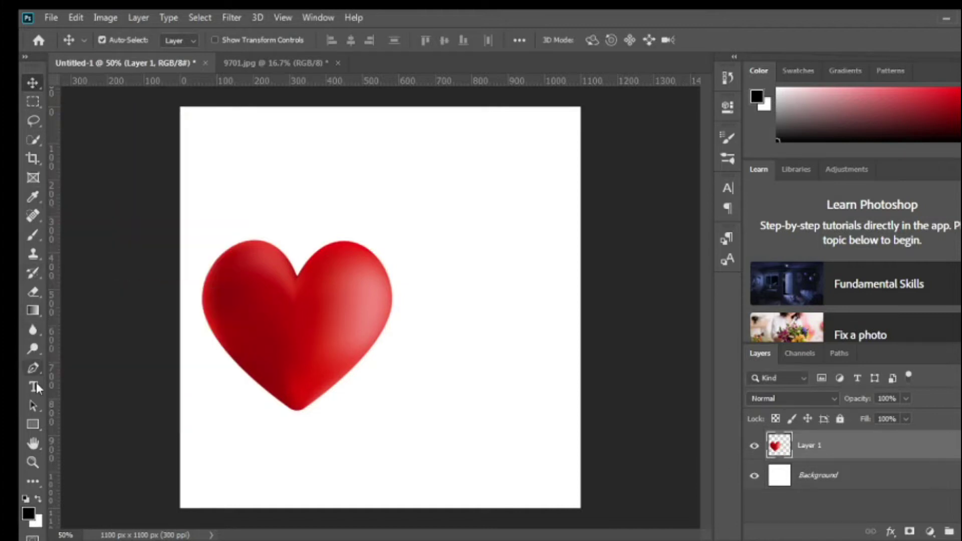
Draw a rectangle of about 1118 by 1124 px covering the canvas and fill it with solid pink.
{"action": "left_click", "coordinate": [33, 424]}
{"action": "left_click_drag", "start_coordinate": [179, 105], "coordinate": [587, 514]}
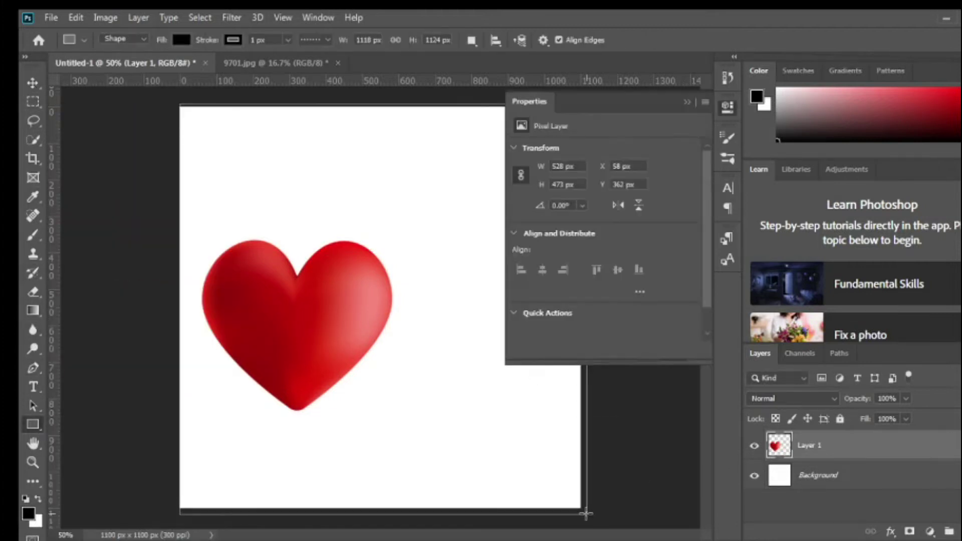
{"action": "left_click", "coordinate": [521, 193]}
{"action": "left_click", "coordinate": [705, 221]}
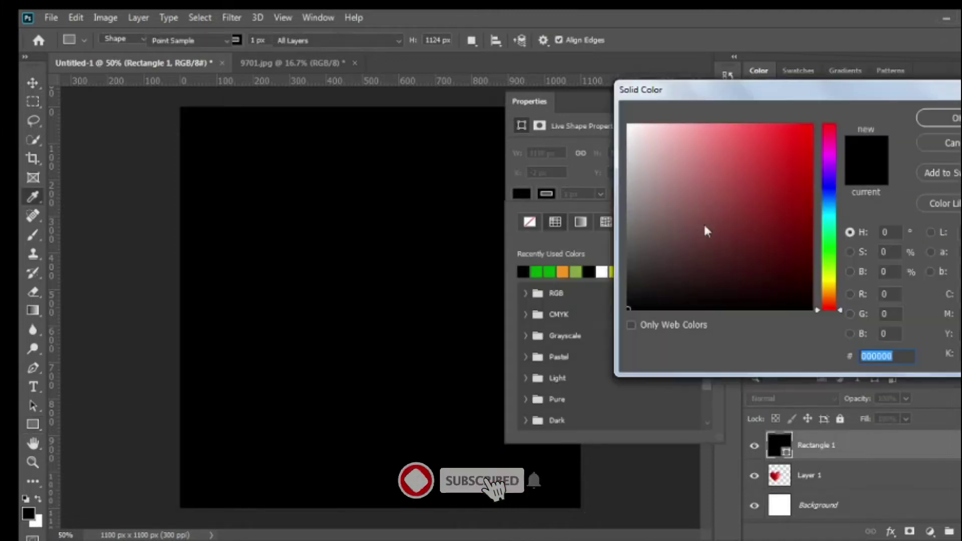
{"action": "left_click_drag", "start_coordinate": [785, 216], "coordinate": [775, 192]}
{"action": "left_click", "coordinate": [829, 144]}
{"action": "left_click", "coordinate": [832, 293]}
{"action": "left_click", "coordinate": [828, 124]}
{"action": "left_click", "coordinate": [730, 139]}
{"action": "mouse_move", "coordinate": [730, 138]}
{"action": "left_mouse_down"}
{"action": "mouse_move", "coordinate": [746, 130]}
{"action": "mouse_move", "coordinate": [731, 131]}
{"action": "left_mouse_up"}
{"action": "left_click", "coordinate": [938, 119]}
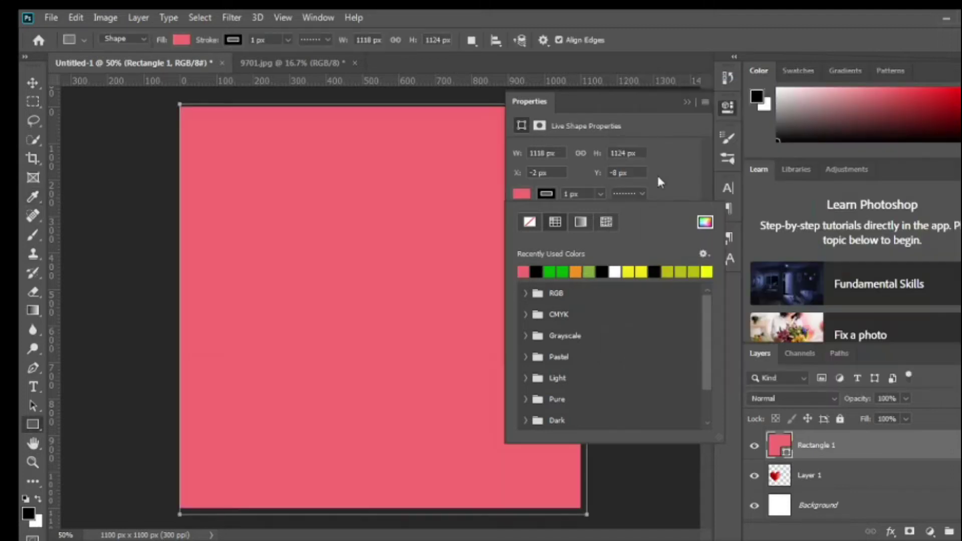
Remove the pink rectangle's stroke and move the heart layer above it.
{"action": "left_click", "coordinate": [530, 222]}
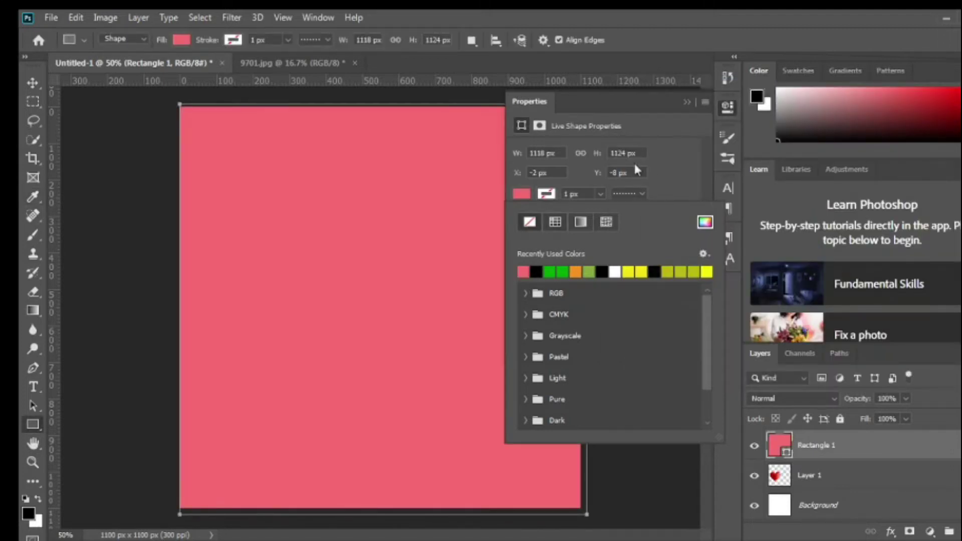
{"action": "left_click", "coordinate": [687, 102]}
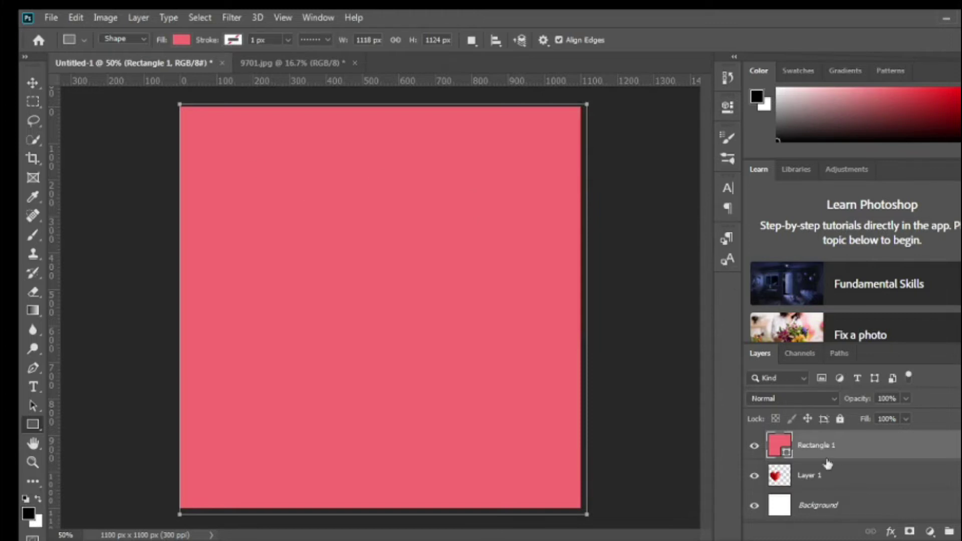
{"action": "left_click_drag", "start_coordinate": [833, 480], "coordinate": [837, 441]}
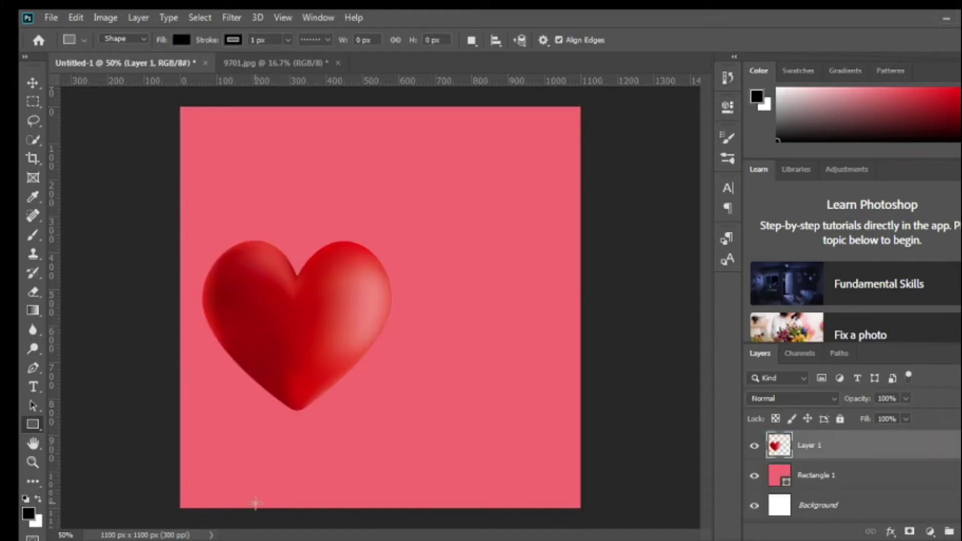
{"action": "key", "text": "super+e"}
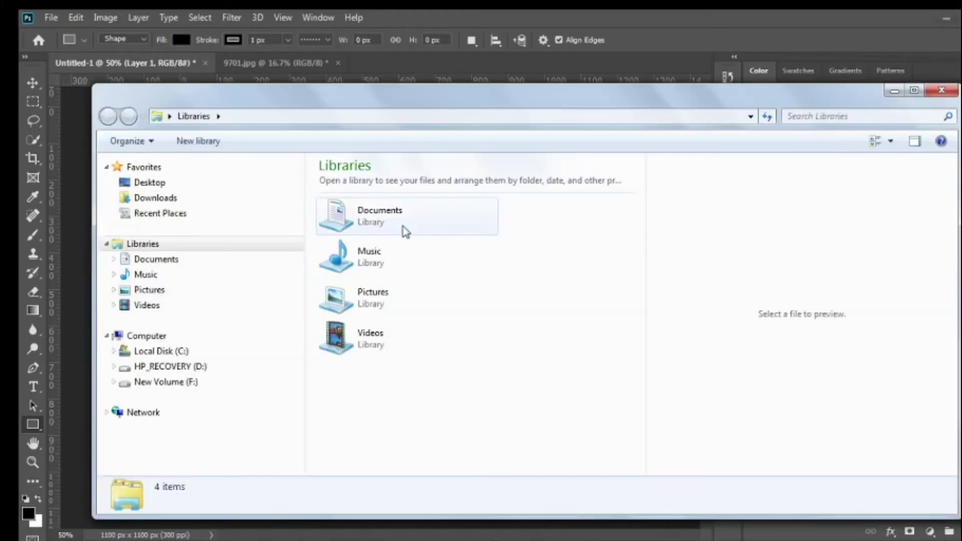
{"action": "left_click", "coordinate": [941, 91]}
{"action": "left_click", "coordinate": [51, 17]}
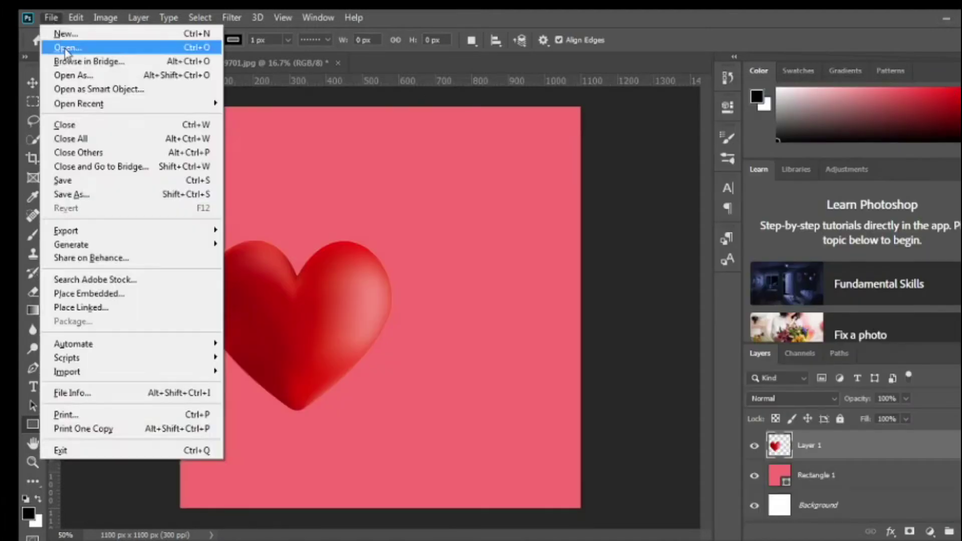
{"action": "left_click", "coordinate": [63, 45]}
{"action": "scroll", "coordinate": [563, 245], "scroll_direction": "down", "scroll_amount": 5}
{"action": "left_click_drag", "start_coordinate": [562, 242], "coordinate": [562, 193]}
{"action": "left_click", "coordinate": [767, 19]}
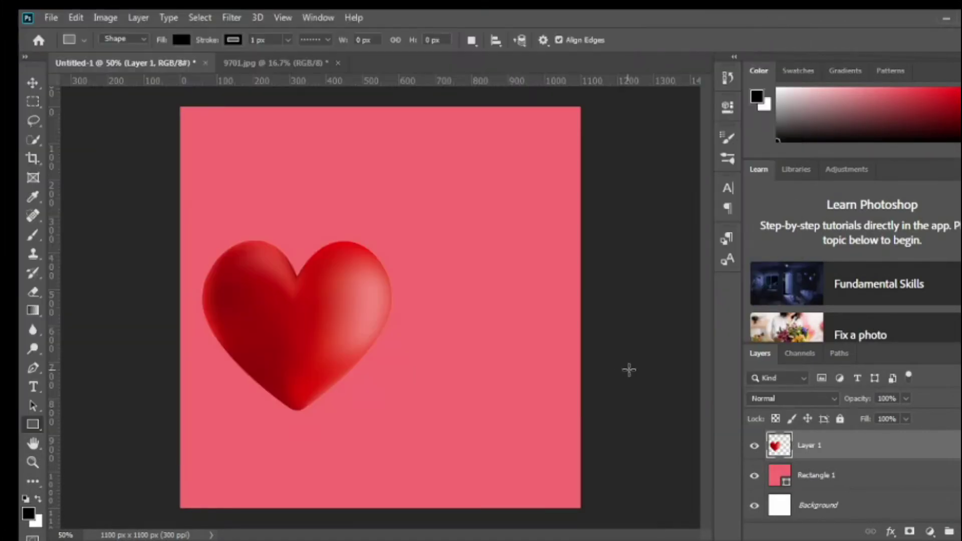
Delete the solid pink rectangle layer.
{"action": "left_click", "coordinate": [806, 477]}
{"action": "key", "text": "Delete"}
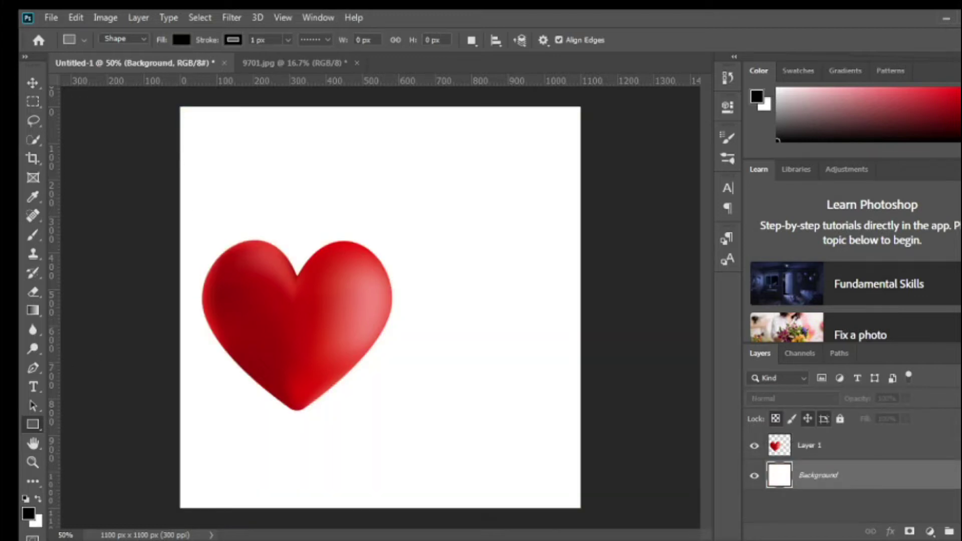
Draw a rectangle of about 1116 by 1134 px behind the heart and fill it with the pink-to-dark-red gradient preset.
{"action": "left_click_drag", "start_coordinate": [179, 100], "coordinate": [585, 514]}
{"action": "left_click", "coordinate": [517, 193]}
{"action": "left_click", "coordinate": [581, 222]}
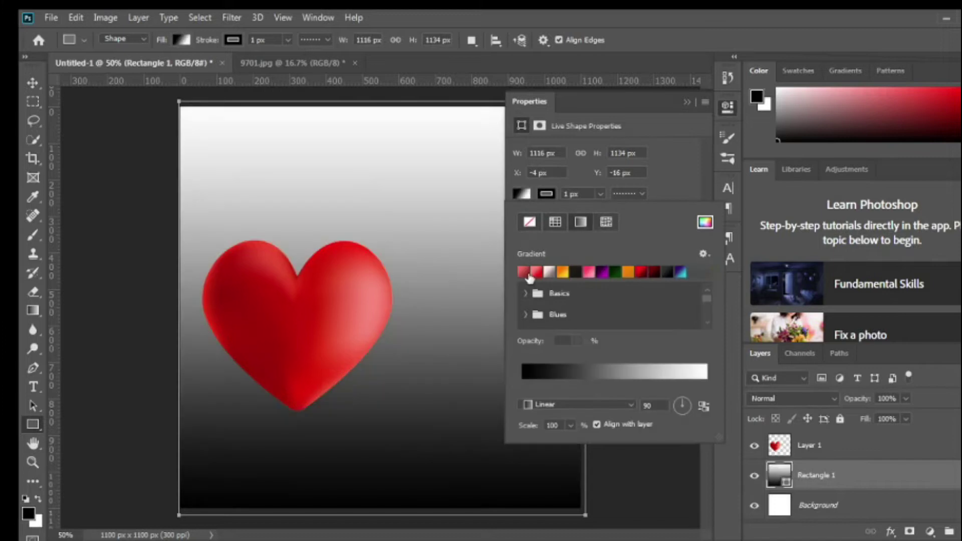
{"action": "left_click", "coordinate": [524, 272]}
{"action": "left_click", "coordinate": [687, 102]}
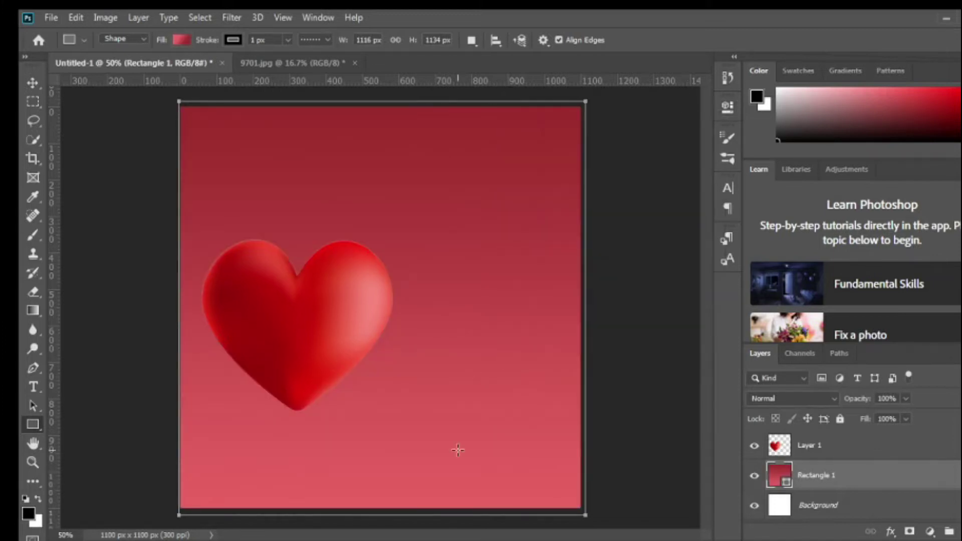
{"action": "left_click", "coordinate": [33, 82]}
{"action": "left_click_drag", "start_coordinate": [381, 424], "coordinate": [381, 424]}
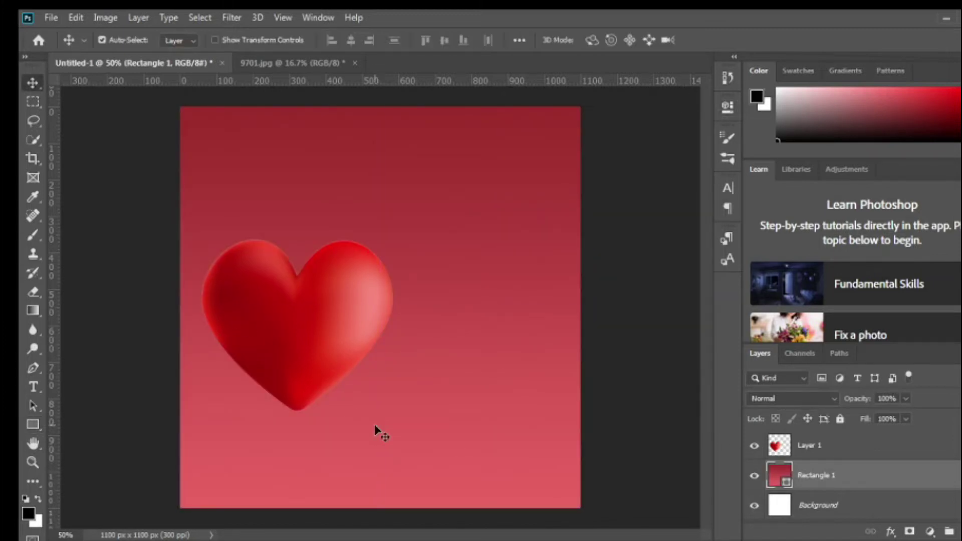
Change the rectangle's gradient style to Radial and shift its bright centre slightly down and to the left.
{"action": "double_click", "coordinate": [787, 487]}
{"action": "left_click", "coordinate": [707, 130]}
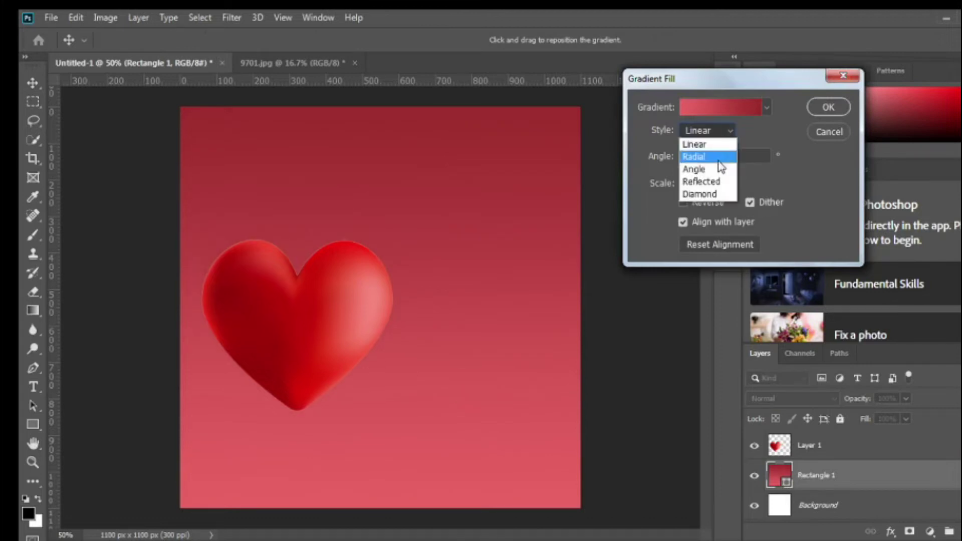
{"action": "left_click", "coordinate": [699, 156]}
{"action": "left_click_drag", "start_coordinate": [381, 301], "coordinate": [359, 369]}
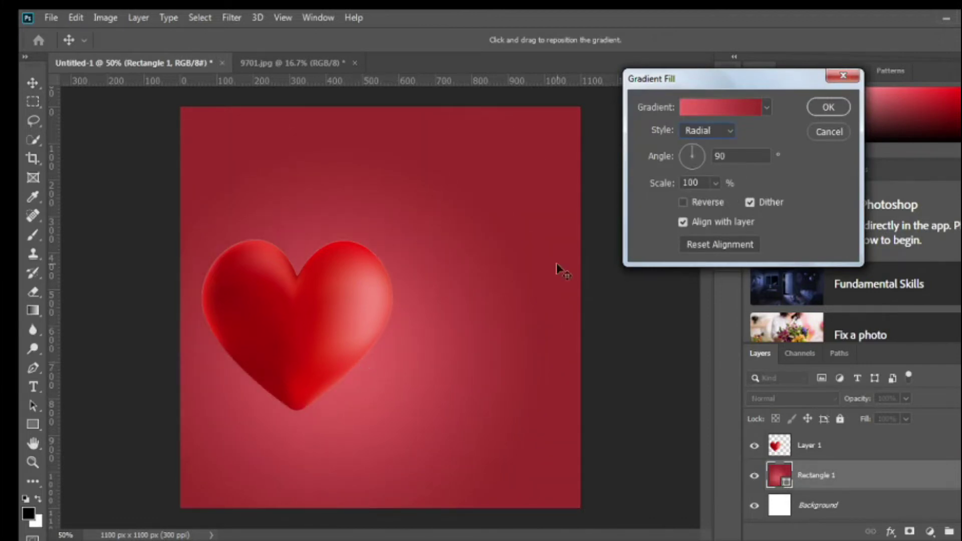
{"action": "left_click", "coordinate": [827, 107]}
Close the 9701.jpg document without saving its changes.
{"action": "left_click", "coordinate": [273, 63]}
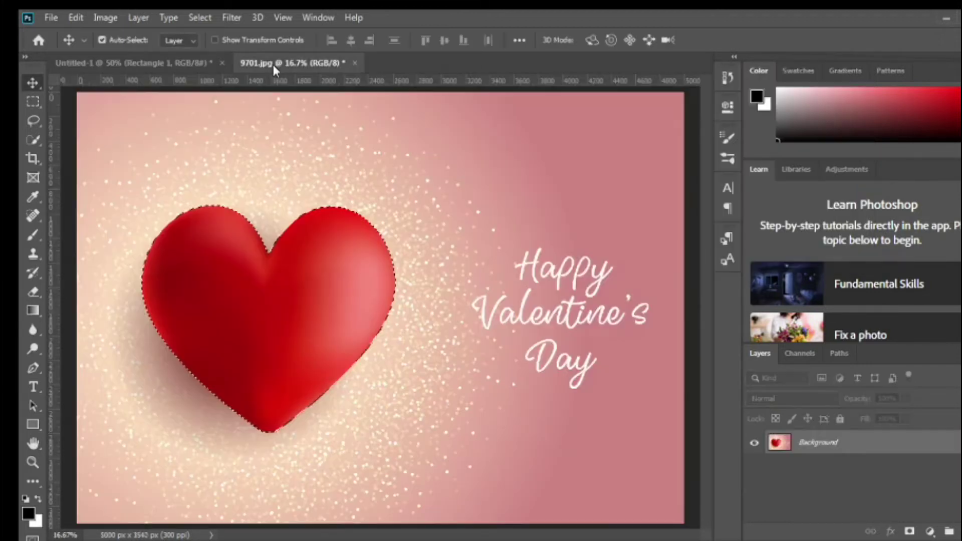
{"action": "left_click", "coordinate": [355, 63]}
{"action": "left_click", "coordinate": [503, 224]}
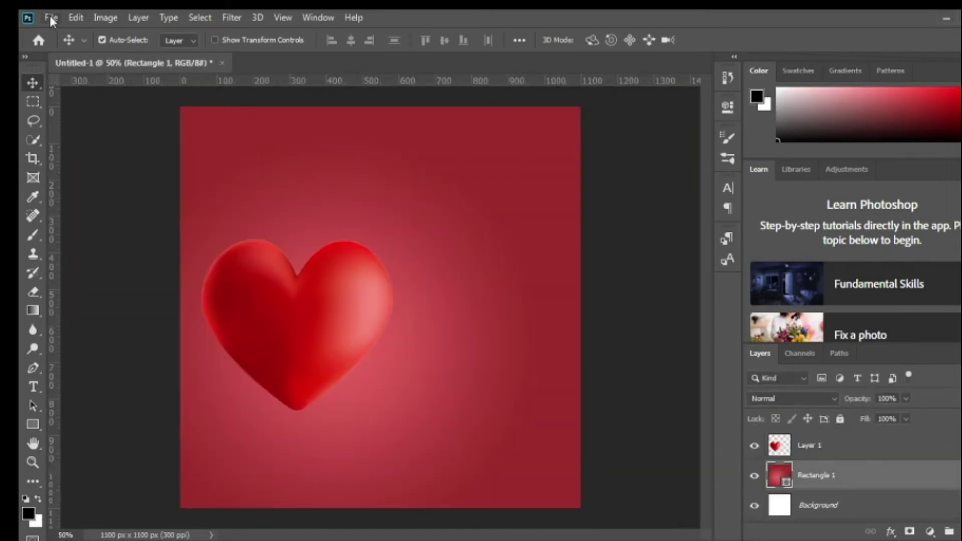
Open the gold background image 4084199 and copy it into Untitled-1 beneath the heart layer.
{"action": "left_click", "coordinate": [52, 20]}
{"action": "left_click", "coordinate": [70, 47]}
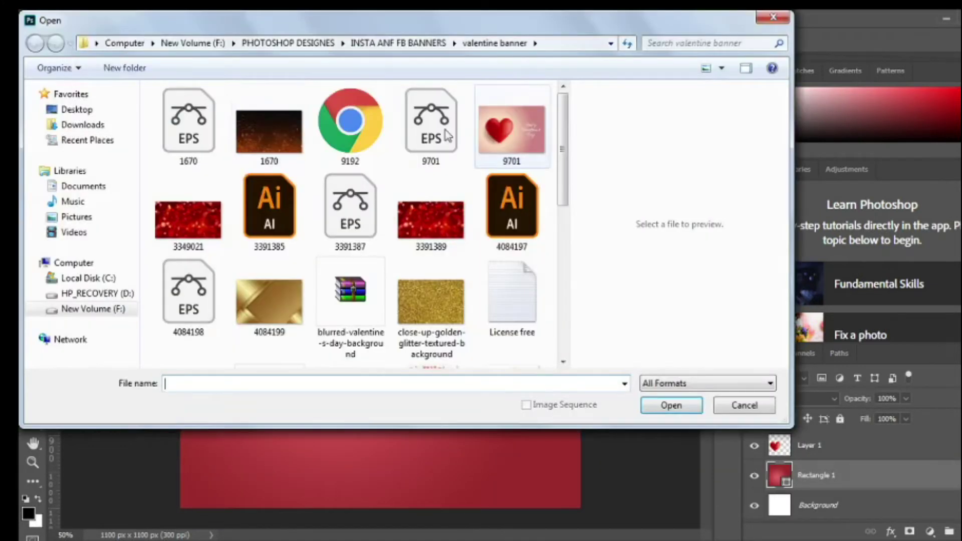
{"action": "left_click_drag", "start_coordinate": [561, 142], "coordinate": [561, 159]}
{"action": "left_click", "coordinate": [287, 264]}
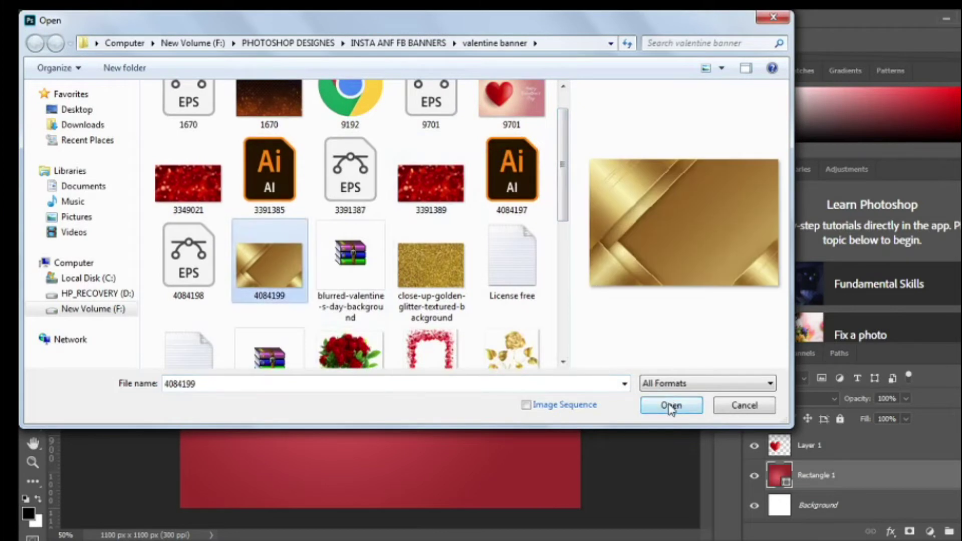
{"action": "left_click", "coordinate": [672, 406]}
{"action": "left_click_drag", "start_coordinate": [323, 60], "coordinate": [385, 92]}
{"action": "left_click_drag", "start_coordinate": [436, 234], "coordinate": [262, 233]}
{"action": "left_click_drag", "start_coordinate": [431, 96], "coordinate": [423, 69]}
{"action": "left_click", "coordinate": [173, 65]}
Scale and stretch the gold image to cover the whole canvas and set its blend mode to Saturation.
{"action": "key", "text": "ctrl+t"}
{"action": "left_click_drag", "start_coordinate": [471, 96], "coordinate": [506, 409]}
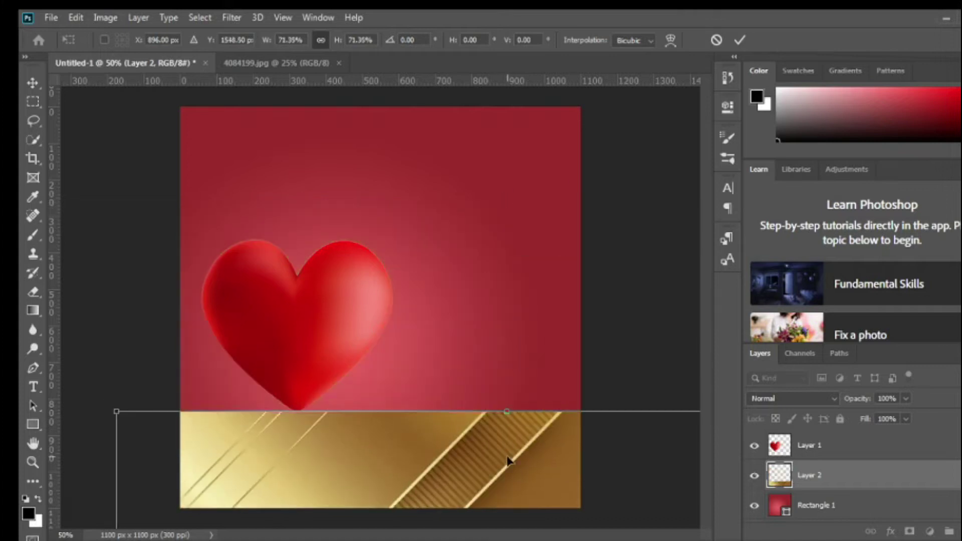
{"action": "left_click_drag", "start_coordinate": [507, 455], "coordinate": [404, 194]}
{"action": "mouse_move", "coordinate": [404, 151]}
{"action": "left_mouse_down"}
{"action": "mouse_move", "coordinate": [462, 467]}
{"action": "mouse_move", "coordinate": [386, 135]}
{"action": "mouse_move", "coordinate": [391, 151]}
{"action": "left_mouse_up"}
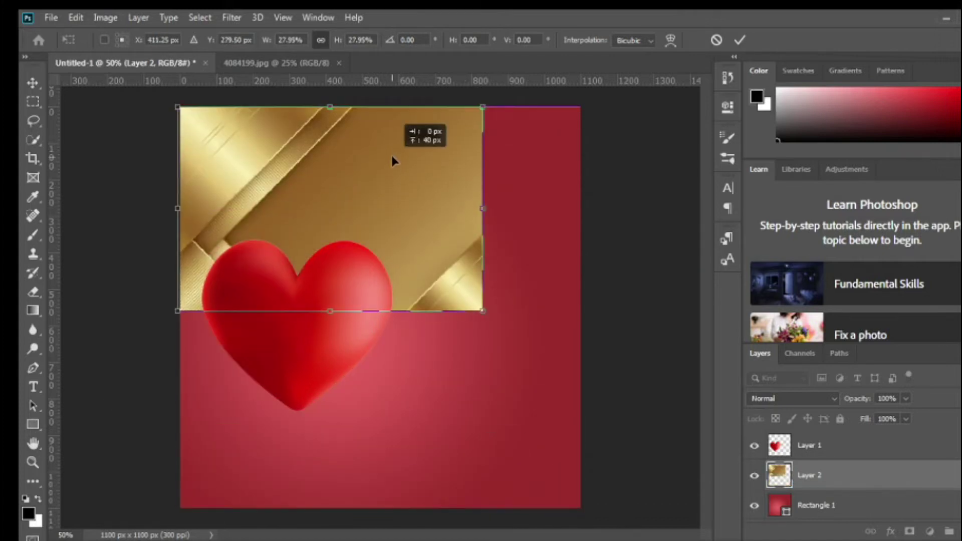
{"action": "left_click_drag", "start_coordinate": [483, 210], "coordinate": [582, 214]}
{"action": "left_click_drag", "start_coordinate": [454, 219], "coordinate": [453, 247]}
{"action": "left_click_drag", "start_coordinate": [382, 376], "coordinate": [391, 508]}
{"action": "left_click", "coordinate": [740, 40]}
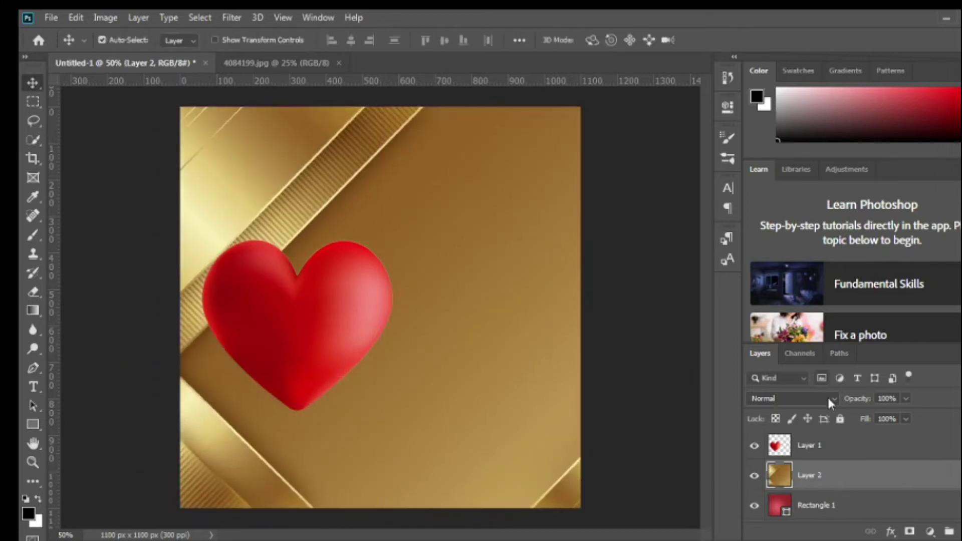
{"action": "left_click", "coordinate": [828, 397]}
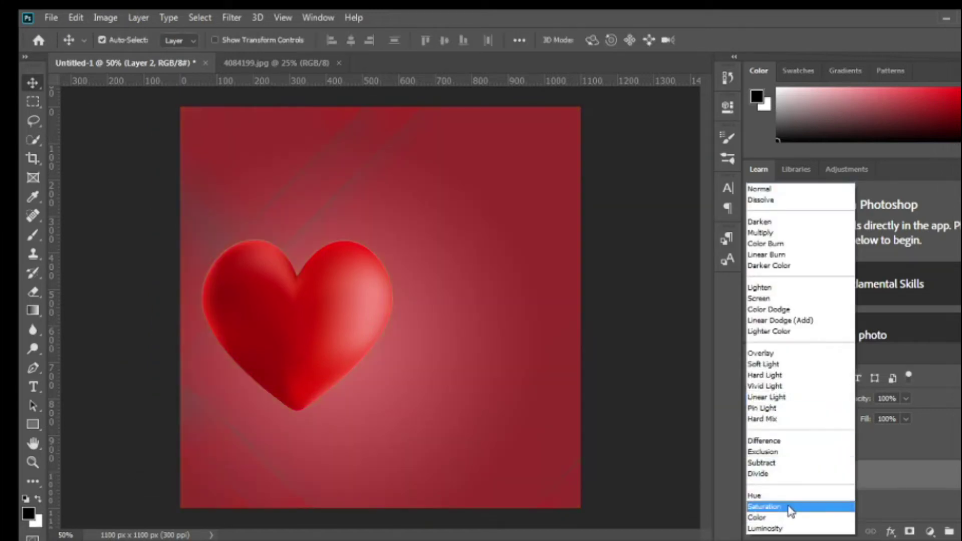
{"action": "left_click", "coordinate": [791, 507]}
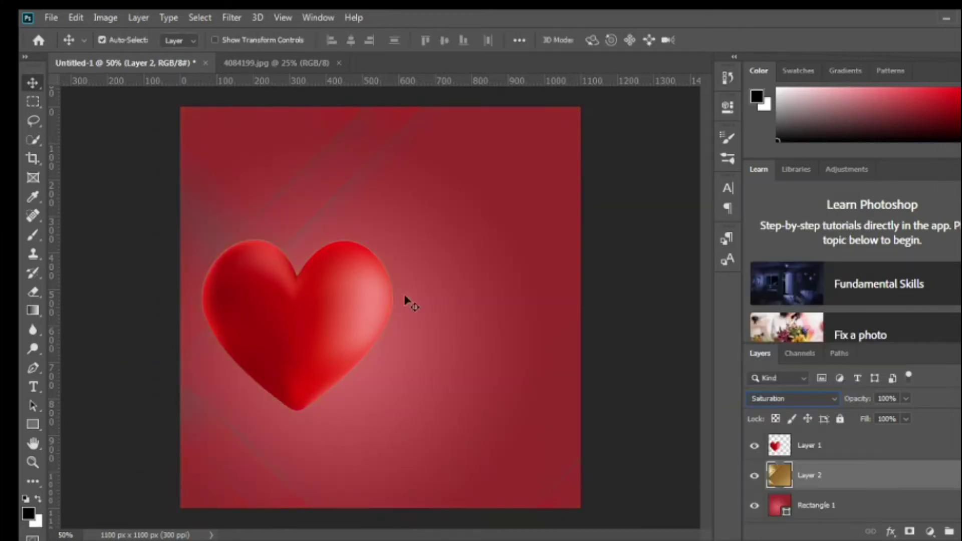
Open the smoke image pngegg (13) and copy it into Untitled-1 beneath the heart layer.
{"action": "left_click", "coordinate": [57, 19]}
{"action": "left_click", "coordinate": [63, 47]}
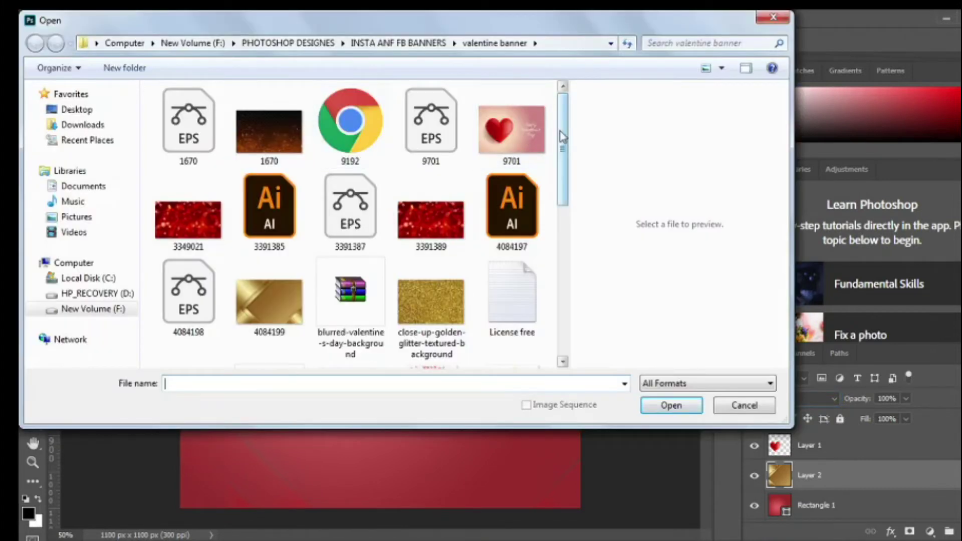
{"action": "scroll", "coordinate": [516, 130], "scroll_direction": "down", "scroll_amount": 5}
{"action": "left_click", "coordinate": [270, 240]}
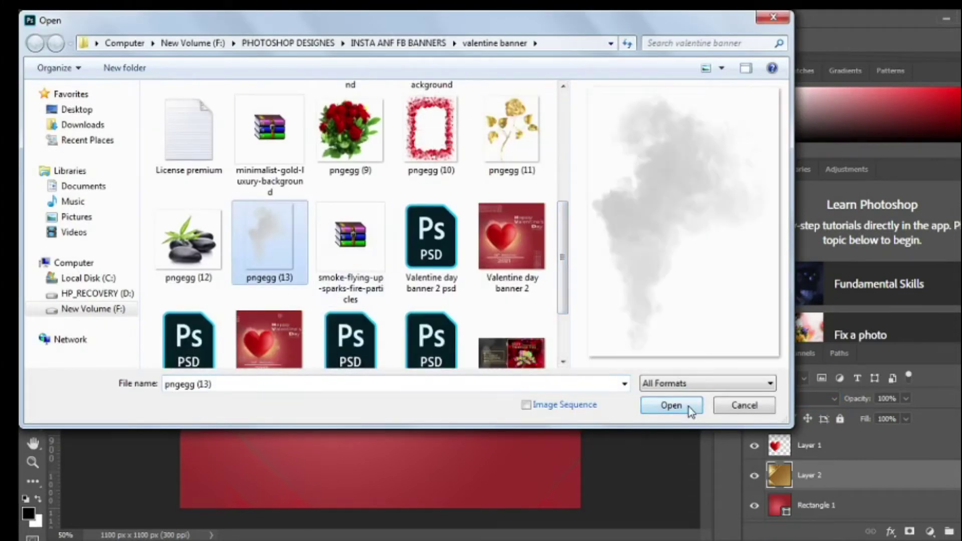
{"action": "left_click", "coordinate": [691, 412]}
{"action": "left_click_drag", "start_coordinate": [436, 86], "coordinate": [458, 99]}
{"action": "left_click_drag", "start_coordinate": [514, 280], "coordinate": [361, 311]}
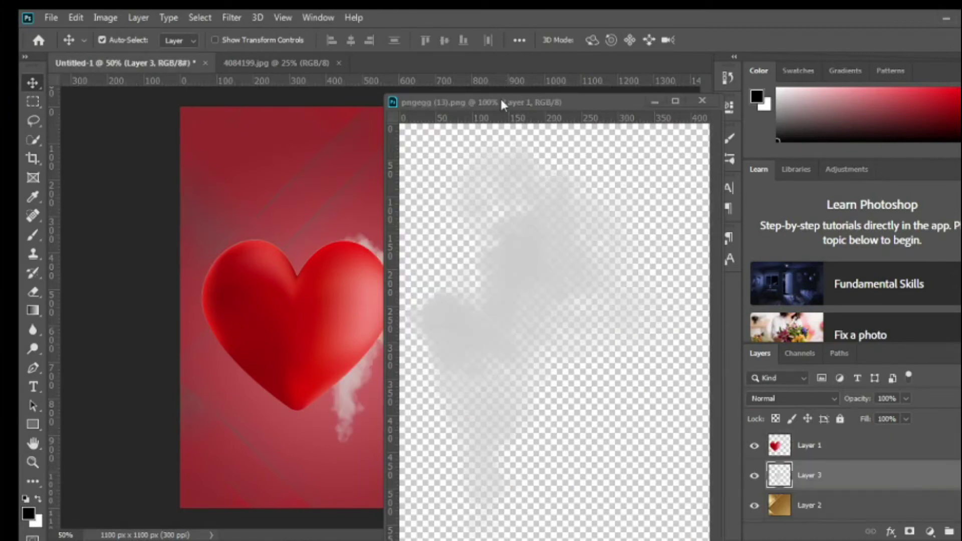
{"action": "left_click_drag", "start_coordinate": [509, 93], "coordinate": [498, 62]}
{"action": "left_click", "coordinate": [153, 63]}
Enlarge the smoke to about 152%, rotate it about -21.5 degrees and position it behind the heart.
{"action": "left_click_drag", "start_coordinate": [398, 305], "coordinate": [324, 272]}
{"action": "key", "text": "ctrl+t"}
{"action": "left_click_drag", "start_coordinate": [378, 199], "coordinate": [422, 138]}
{"action": "left_click_drag", "start_coordinate": [377, 216], "coordinate": [358, 267]}
{"action": "left_click_drag", "start_coordinate": [439, 164], "coordinate": [417, 116]}
{"action": "left_click_drag", "start_coordinate": [340, 206], "coordinate": [339, 247]}
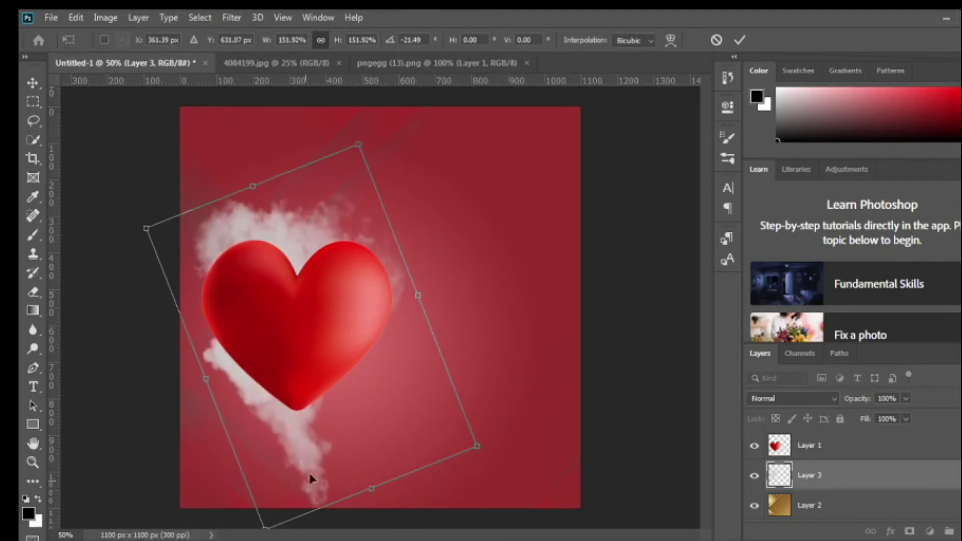
Skew and shorten the smoke so it rises only behind the heart's upper edge, and apply the transform.
{"action": "left_click_drag", "start_coordinate": [290, 486], "coordinate": [292, 474]}
{"action": "left_click_drag", "start_coordinate": [268, 517], "coordinate": [281, 457]}
{"action": "left_click_drag", "start_coordinate": [327, 351], "coordinate": [325, 369]}
{"action": "left_click_drag", "start_coordinate": [216, 345], "coordinate": [221, 348]}
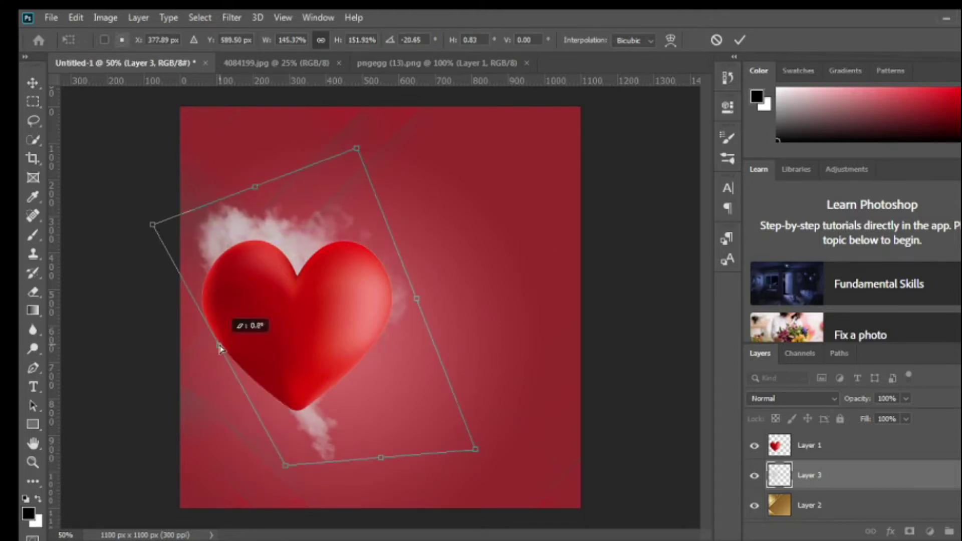
{"action": "left_click_drag", "start_coordinate": [382, 460], "coordinate": [374, 359]}
{"action": "left_click_drag", "start_coordinate": [363, 414], "coordinate": [360, 400]}
{"action": "left_click", "coordinate": [738, 43]}
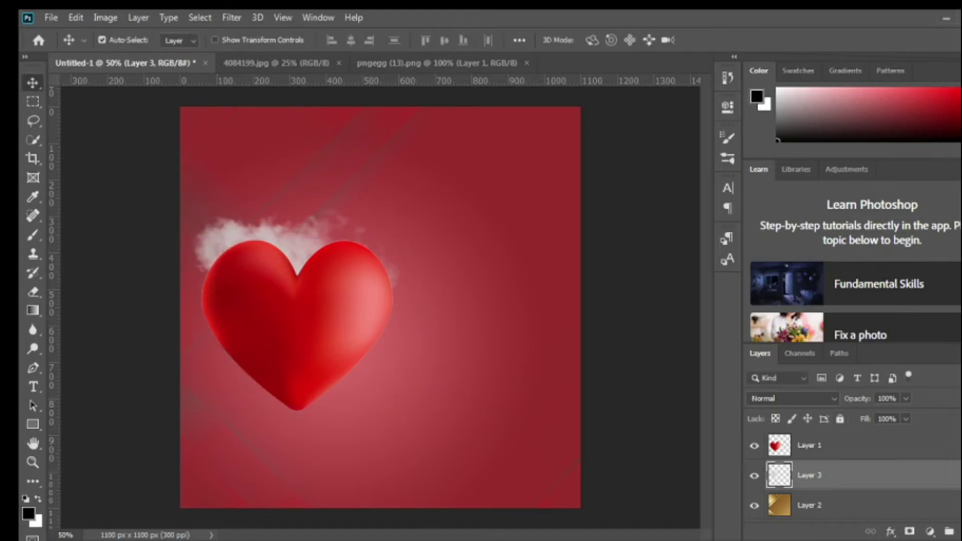
Change the inner colour stop of the background rectangle's radial gradient to a light yellow, about #f6f280, and apply it.
{"action": "scroll", "coordinate": [852, 476], "scroll_direction": "down", "scroll_amount": 2}
{"action": "double_click", "coordinate": [786, 489]}
{"action": "left_click", "coordinate": [720, 108]}
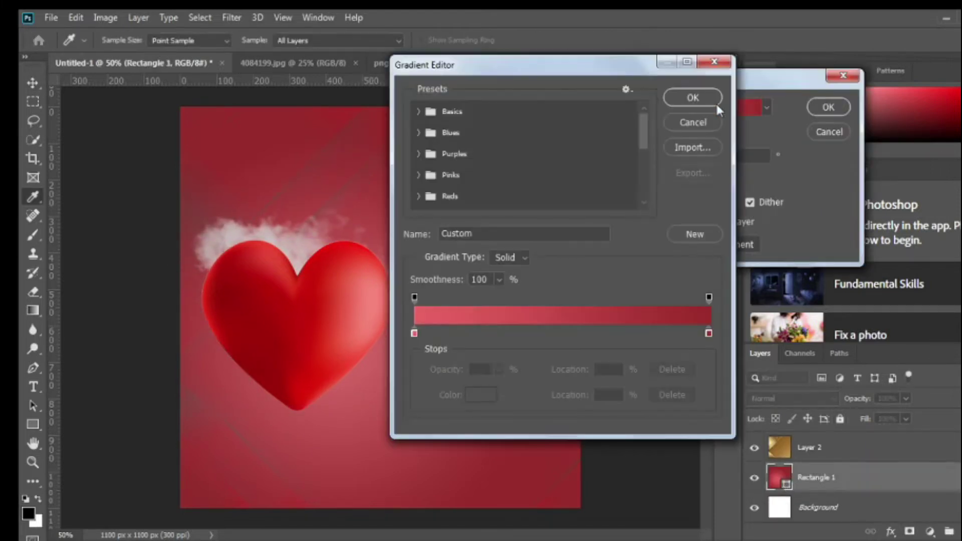
{"action": "double_click", "coordinate": [415, 333]}
{"action": "left_click", "coordinate": [830, 281]}
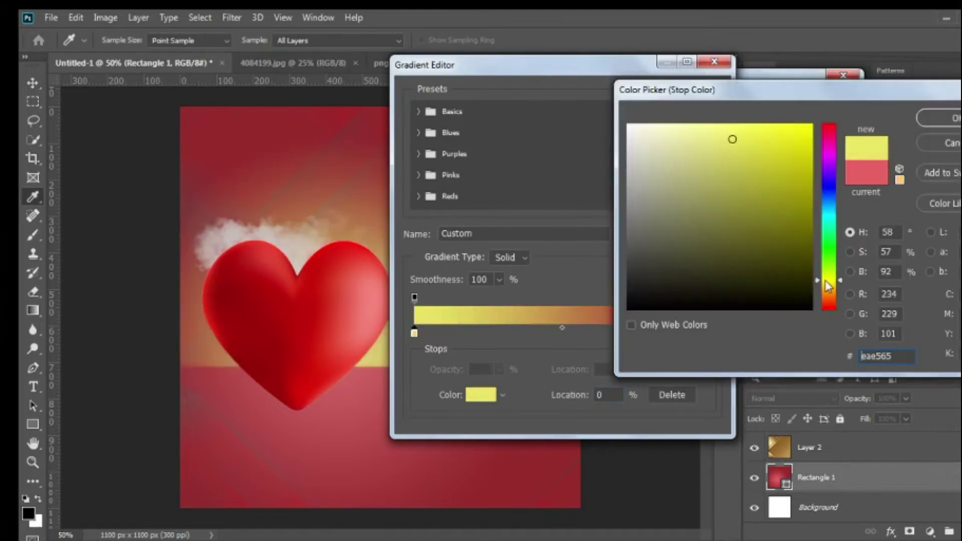
{"action": "left_click", "coordinate": [714, 135]}
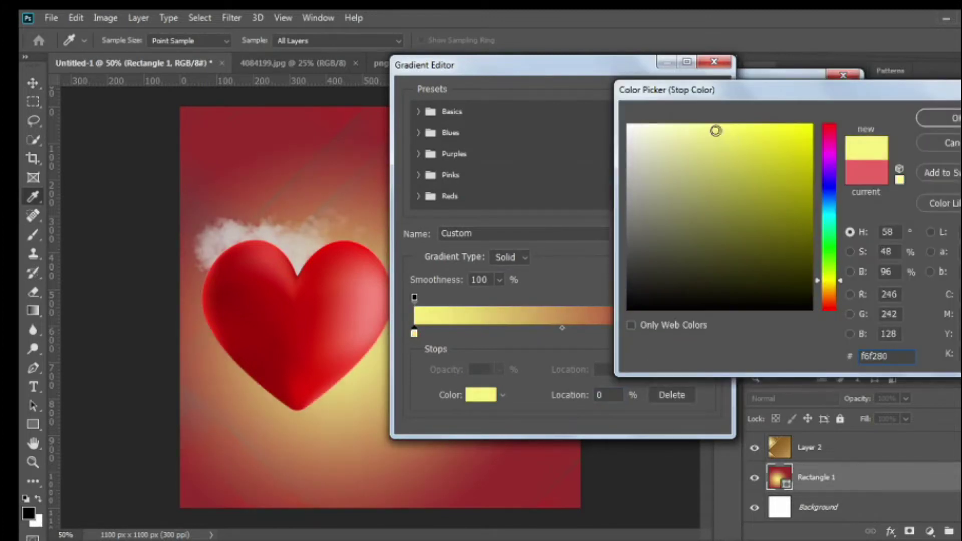
{"action": "left_click", "coordinate": [951, 120]}
{"action": "left_click", "coordinate": [684, 98]}
{"action": "left_click", "coordinate": [822, 107]}
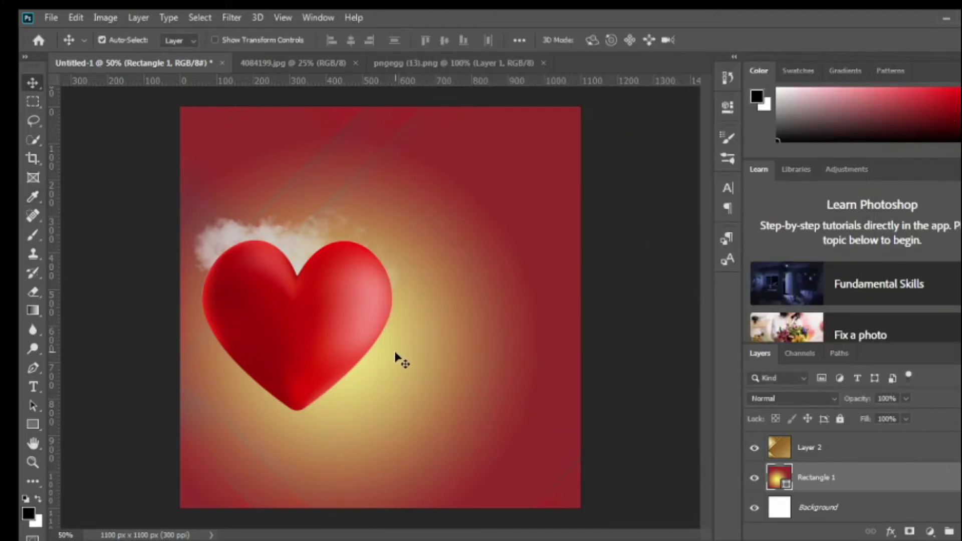
Shift the rectangle's radial gradient glow slightly up and left behind the heart and apply the gradient fill.
{"action": "double_click", "coordinate": [786, 487]}
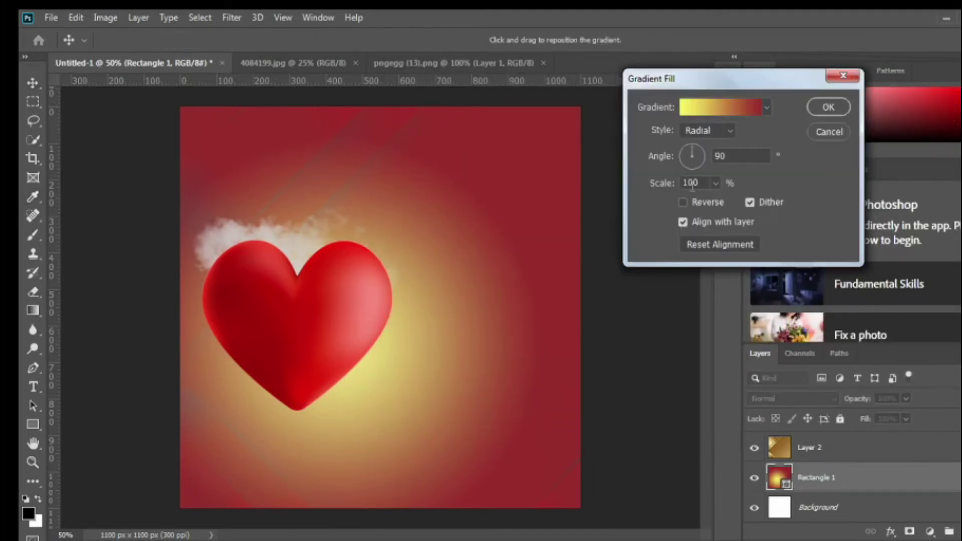
{"action": "left_click", "coordinate": [722, 106]}
{"action": "left_click", "coordinate": [691, 108]}
{"action": "left_click_drag", "start_coordinate": [408, 344], "coordinate": [393, 337]}
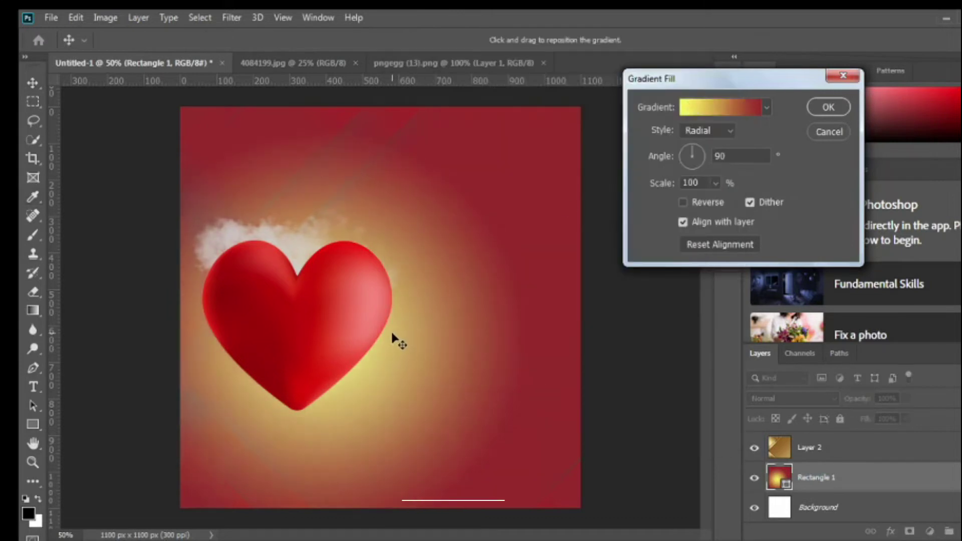
{"action": "key", "text": "Return"}
Set the blend mode of the smoke layer to Overlay.
{"action": "left_click", "coordinate": [305, 252]}
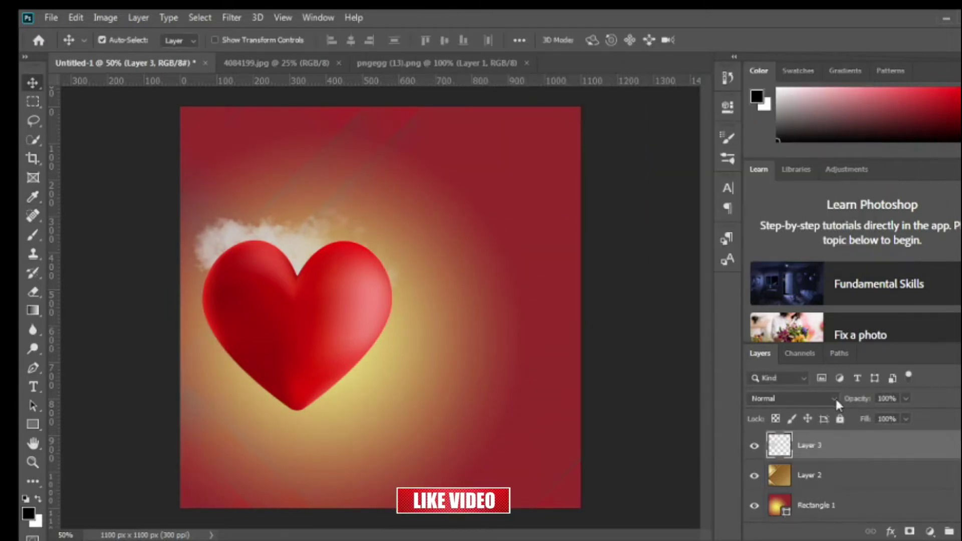
{"action": "left_click", "coordinate": [836, 400]}
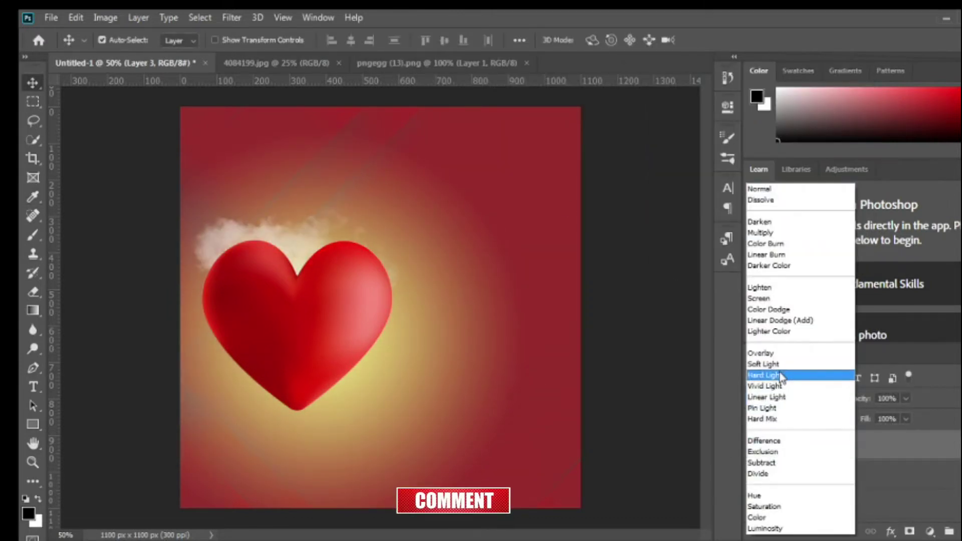
{"action": "left_click", "coordinate": [779, 356]}
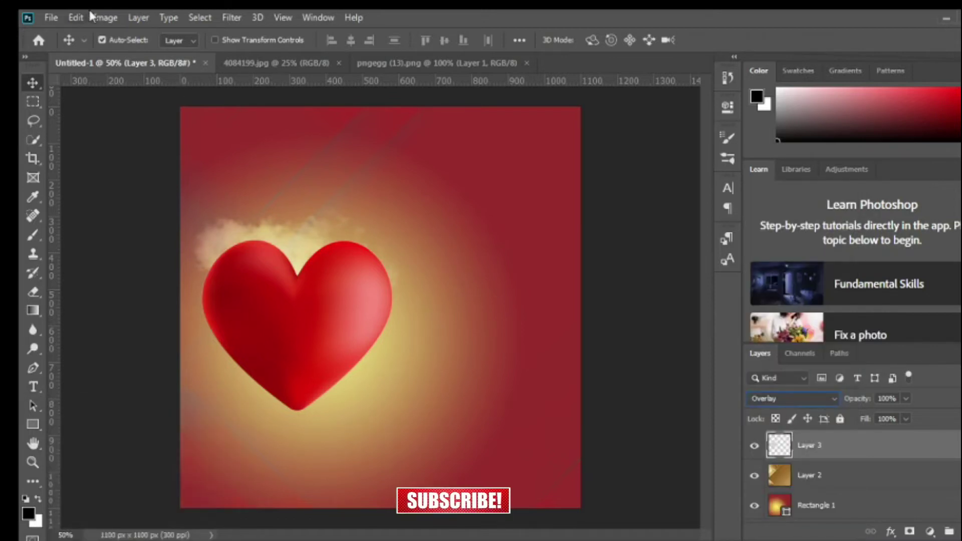
{"action": "left_click", "coordinate": [51, 17]}
{"action": "left_click", "coordinate": [65, 46]}
{"action": "left_click_drag", "start_coordinate": [563, 166], "coordinate": [561, 256]}
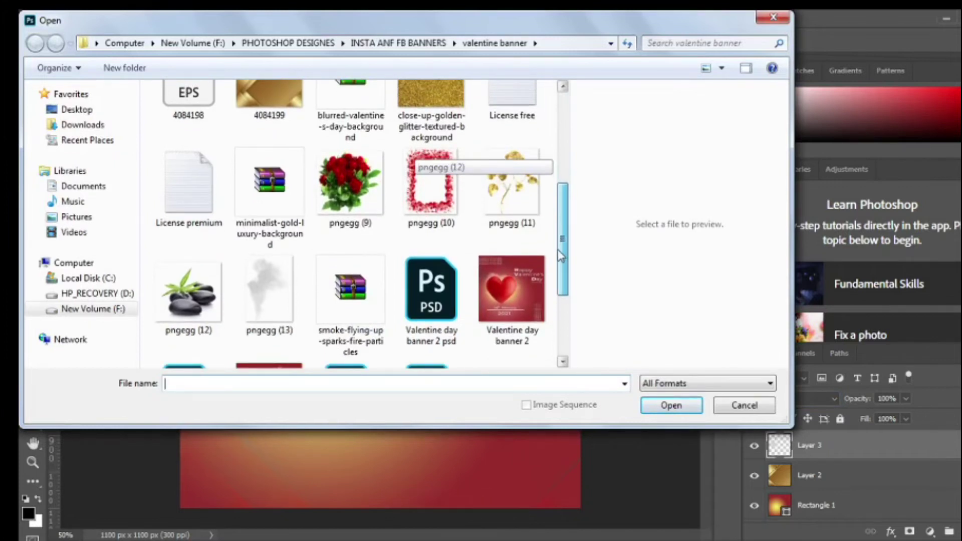
{"action": "left_click", "coordinate": [774, 18]}
Place a placeholder text line in Montserrat Bold, 8.64 pt, to the right of the heart.
{"action": "left_click", "coordinate": [35, 389]}
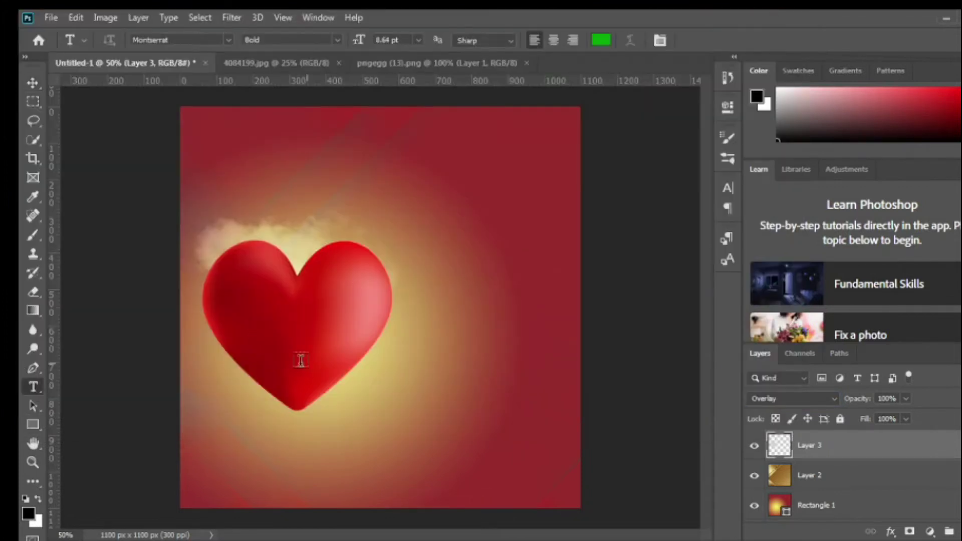
{"action": "left_click", "coordinate": [436, 245]}
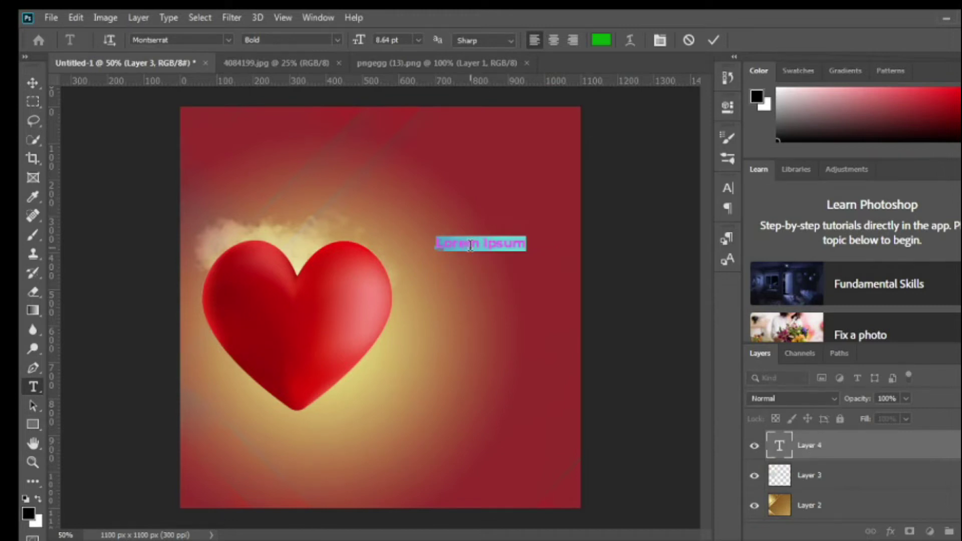
{"action": "left_click", "coordinate": [51, 19]}
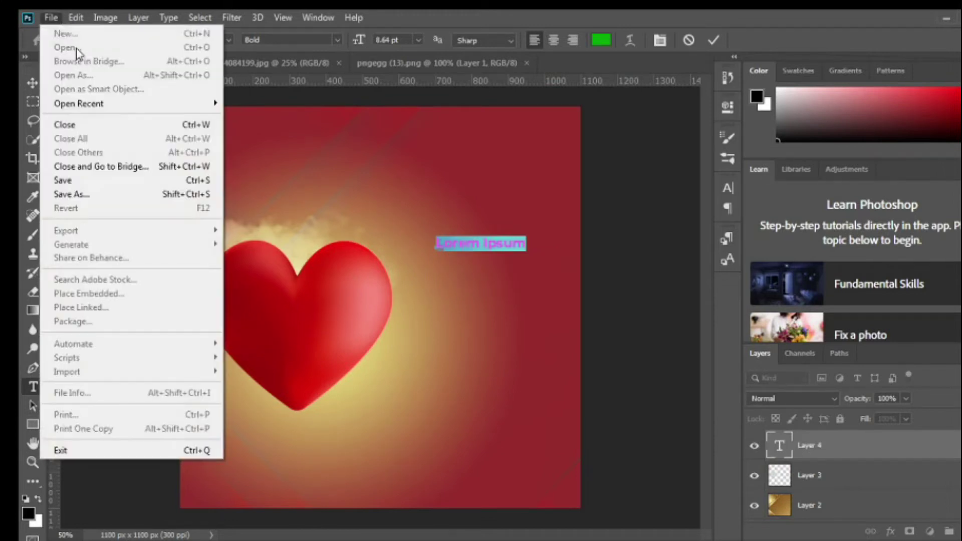
{"action": "left_click", "coordinate": [714, 41]}
{"action": "left_click", "coordinate": [51, 18]}
{"action": "left_click", "coordinate": [68, 48]}
{"action": "scroll", "coordinate": [563, 226], "scroll_direction": "down", "scroll_amount": 5}
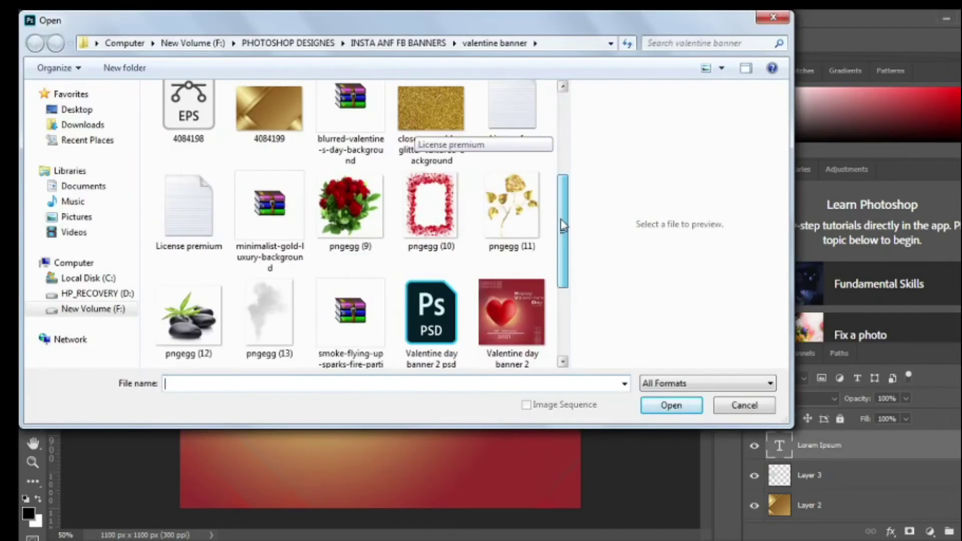
{"action": "scroll", "coordinate": [562, 225], "scroll_direction": "up", "scroll_amount": 5}
{"action": "left_click", "coordinate": [775, 19]}
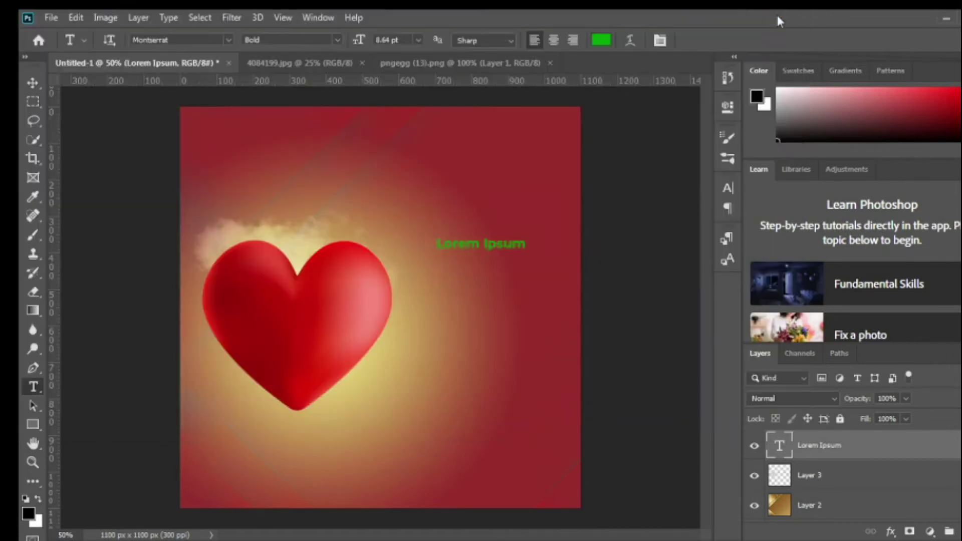
Replace the placeholder text with "Happy" and set its colour to white.
{"action": "triple_click", "coordinate": [473, 243]}
{"action": "type", "text": "M"}
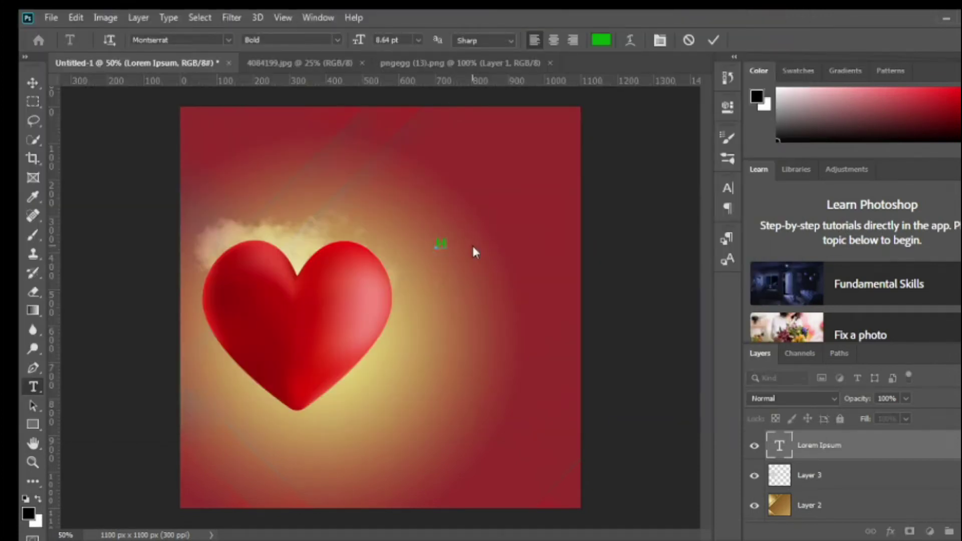
{"action": "left_click", "coordinate": [715, 40]}
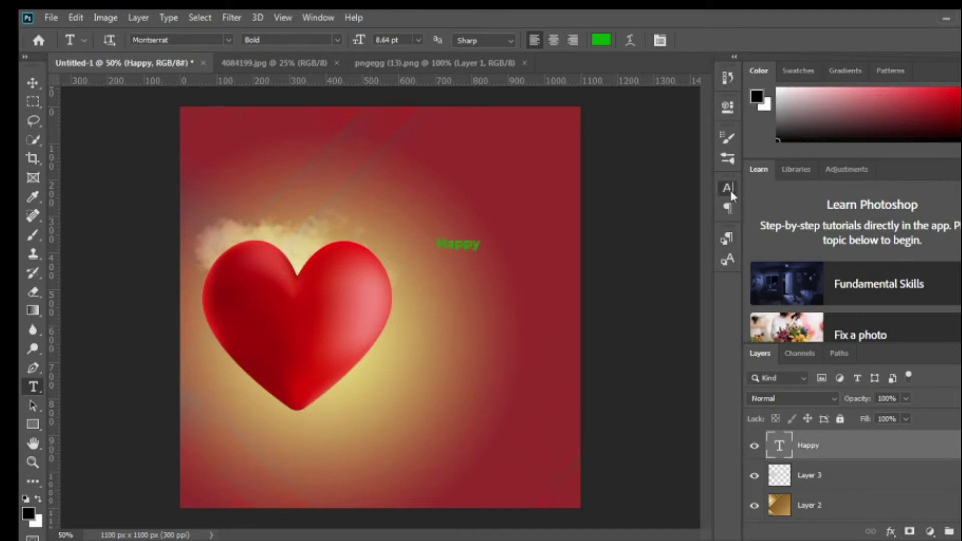
{"action": "left_click", "coordinate": [728, 188]}
{"action": "left_click", "coordinate": [693, 282]}
{"action": "left_click", "coordinate": [630, 127]}
{"action": "key", "text": "Return"}
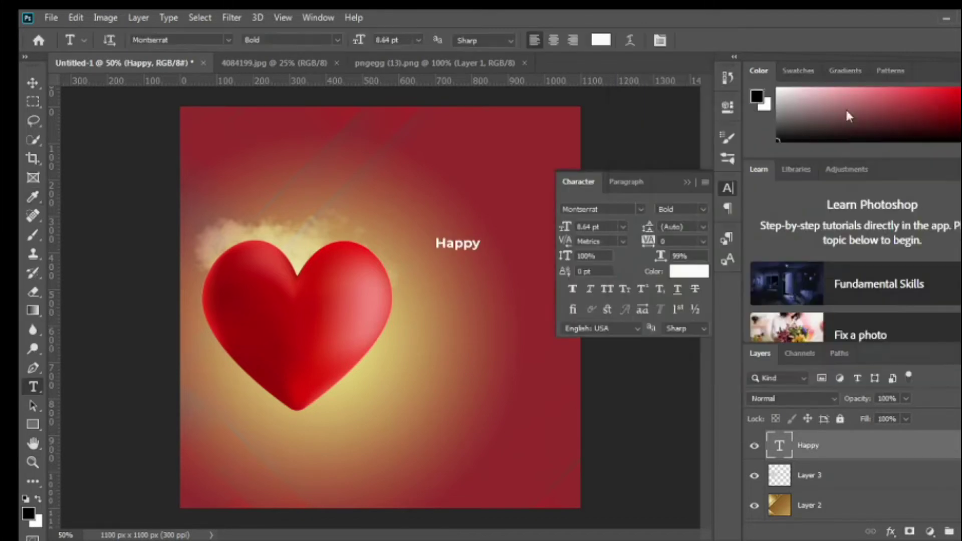
{"action": "left_click", "coordinate": [690, 182]}
Enlarge the Happy text to about 26.29 pt and position it above and to the right of the heart.
{"action": "key", "text": "ctrl+t"}
{"action": "left_click_drag", "start_coordinate": [479, 236], "coordinate": [571, 202]}
{"action": "left_click_drag", "start_coordinate": [501, 220], "coordinate": [487, 197]}
{"action": "left_click", "coordinate": [740, 41]}
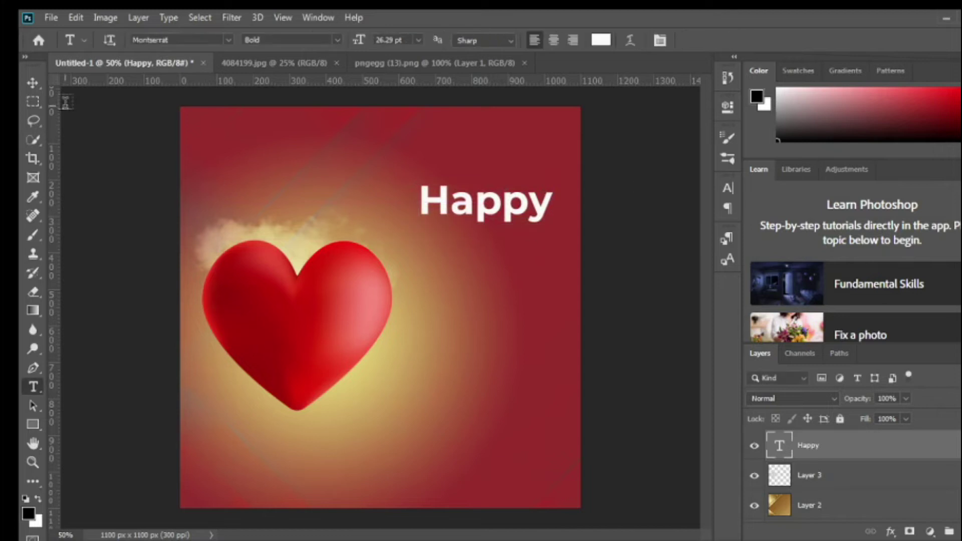
Duplicate the Happy text directly below the original as a second text line.
{"action": "key", "text": "v"}
{"action": "left_click_drag", "start_coordinate": [425, 215], "coordinate": [430, 253]}
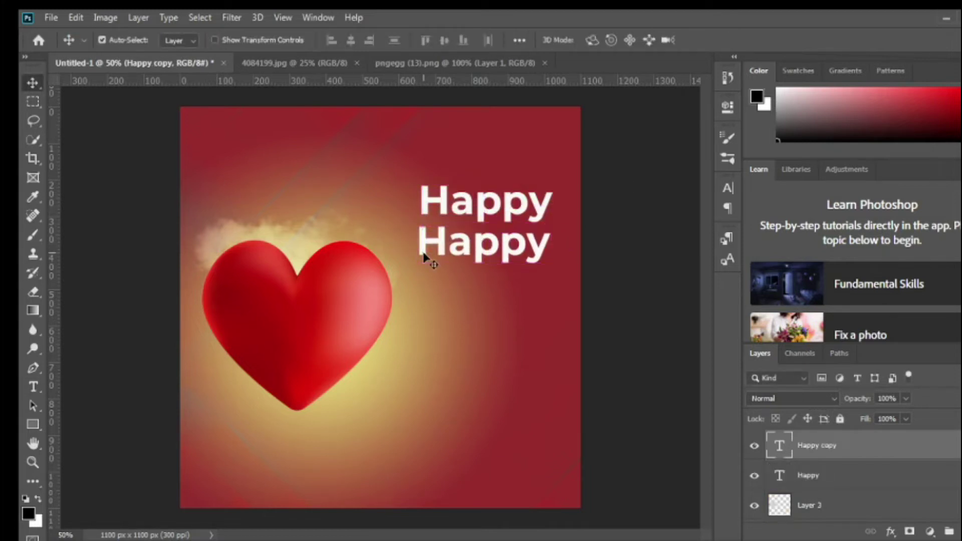
{"action": "left_click", "coordinate": [34, 386]}
{"action": "left_click", "coordinate": [474, 248]}
{"action": "key", "text": "ctrl+a"}
{"action": "left_click", "coordinate": [51, 17]}
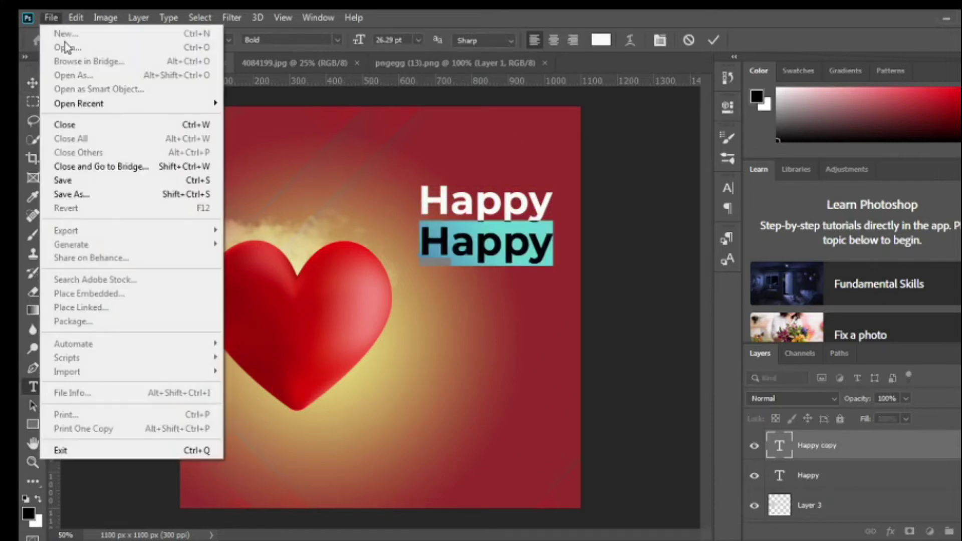
{"action": "left_click", "coordinate": [715, 44]}
{"action": "left_click", "coordinate": [51, 17]}
{"action": "left_click", "coordinate": [68, 47]}
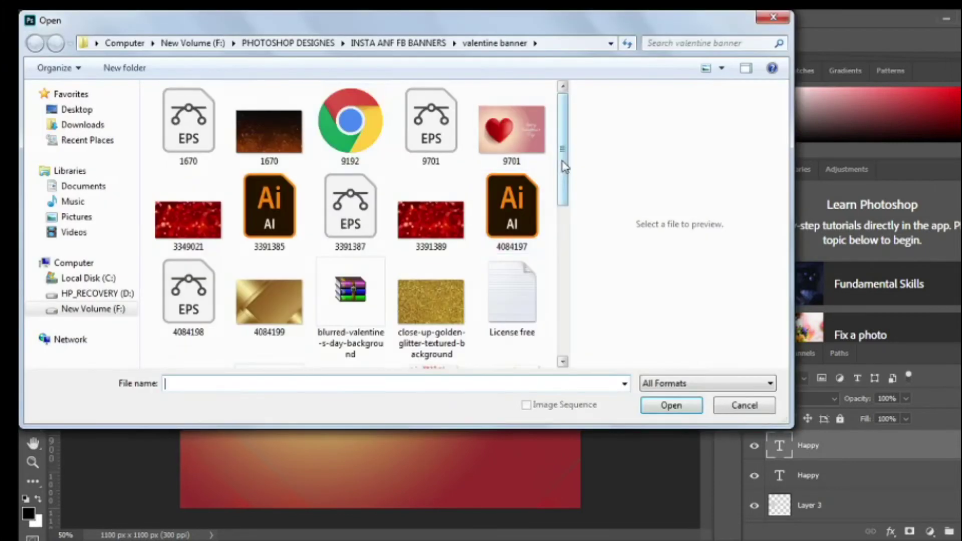
{"action": "scroll", "coordinate": [566, 271], "scroll_direction": "down", "scroll_amount": 5}
{"action": "left_click_drag", "start_coordinate": [562, 266], "coordinate": [562, 265]}
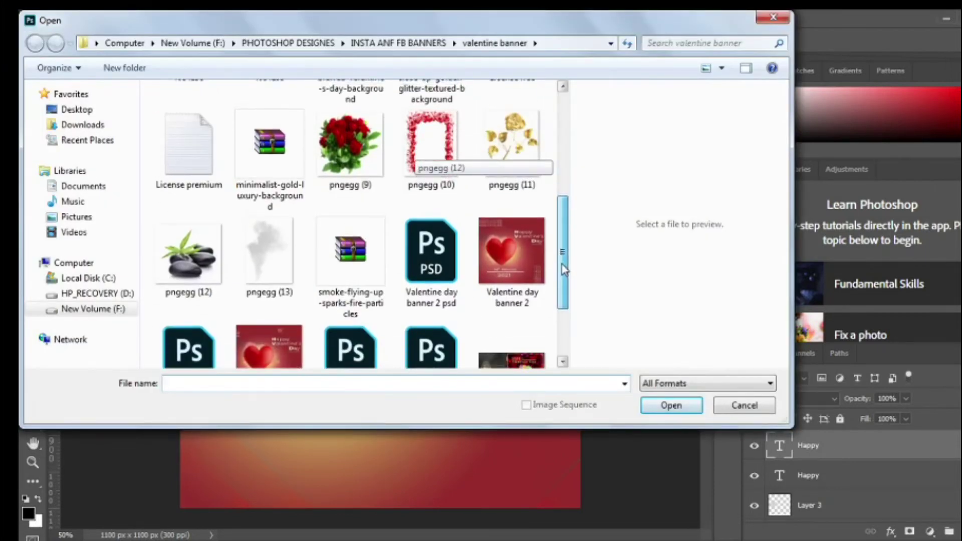
{"action": "left_click", "coordinate": [777, 19]}
Change the duplicated lower text line to "Valentines".
{"action": "double_click", "coordinate": [481, 253]}
{"action": "type", "text": "Valentin"}
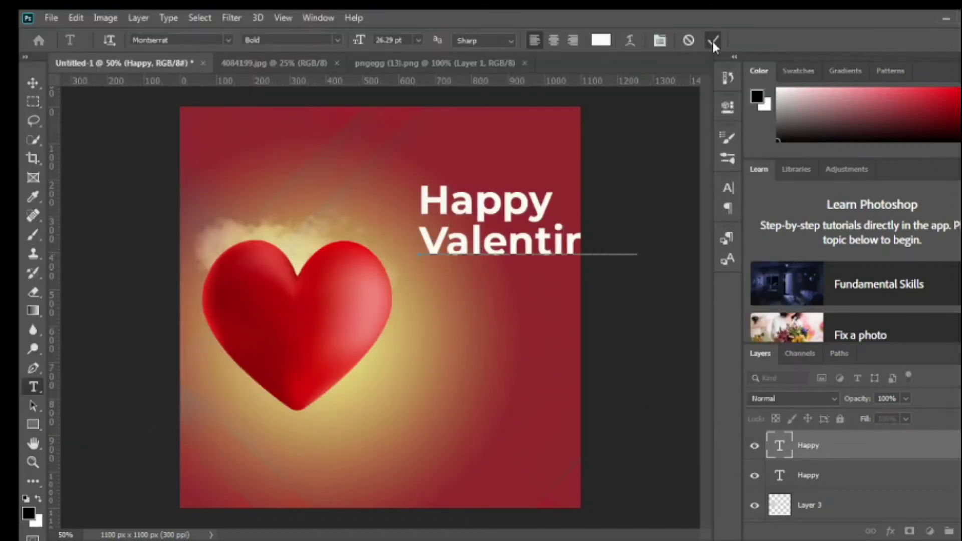
{"action": "left_click", "coordinate": [714, 44]}
Scale the second text line down to about 20.33 pt to fit the canvas and correct its wording to "Valentine's".
{"action": "key", "text": "ctrl+t"}
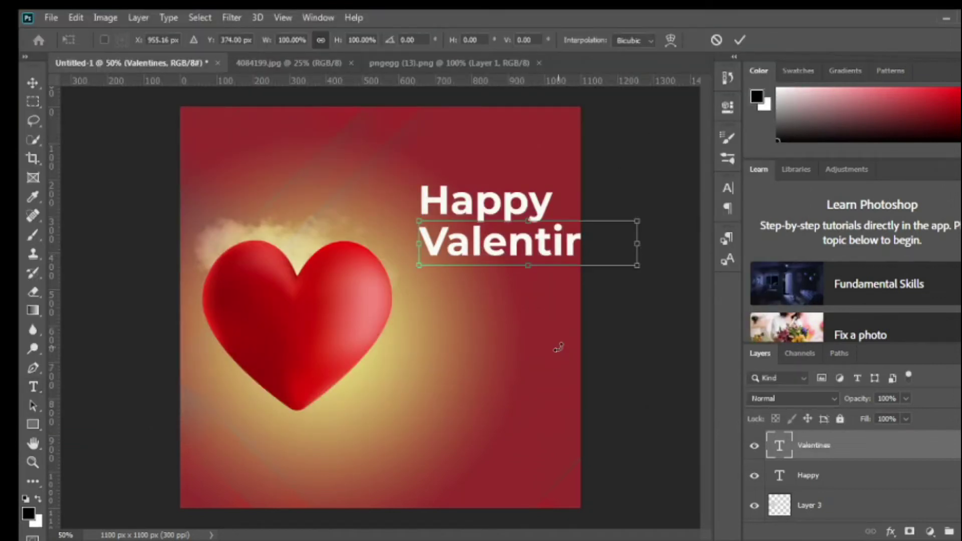
{"action": "left_click_drag", "start_coordinate": [641, 248], "coordinate": [577, 245]}
{"action": "left_click", "coordinate": [741, 40]}
{"action": "left_click", "coordinate": [560, 244]}
{"action": "left_click", "coordinate": [713, 42]}
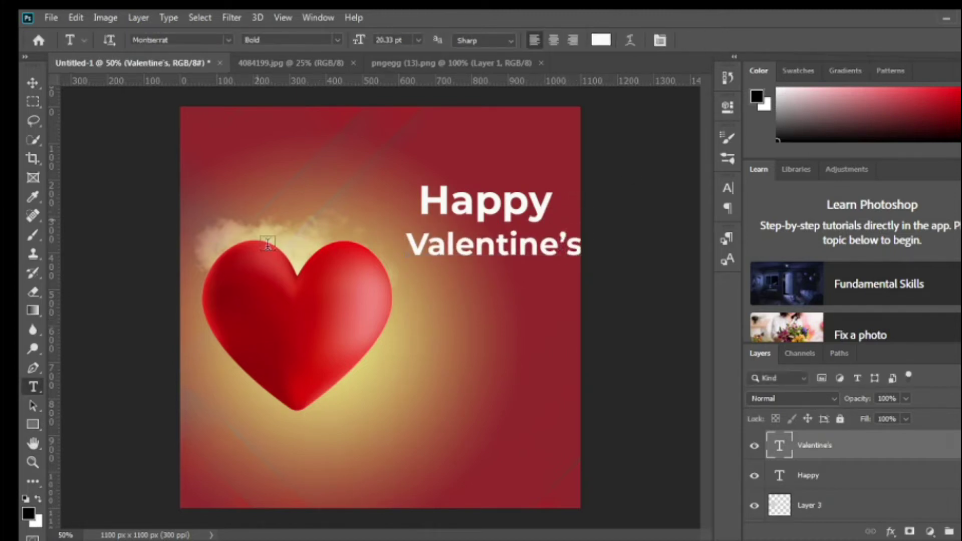
Duplicate the Happy text beneath the Valentine's line and change the copy to "Day".
{"action": "left_click", "coordinate": [39, 83]}
{"action": "left_click", "coordinate": [443, 210]}
{"action": "left_click_drag", "start_coordinate": [443, 210], "coordinate": [455, 285]}
{"action": "left_click", "coordinate": [35, 387]}
{"action": "left_click", "coordinate": [75, 387]}
{"action": "double_click", "coordinate": [498, 276]}
{"action": "type", "text": "Da"}
{"action": "left_click", "coordinate": [714, 40]}
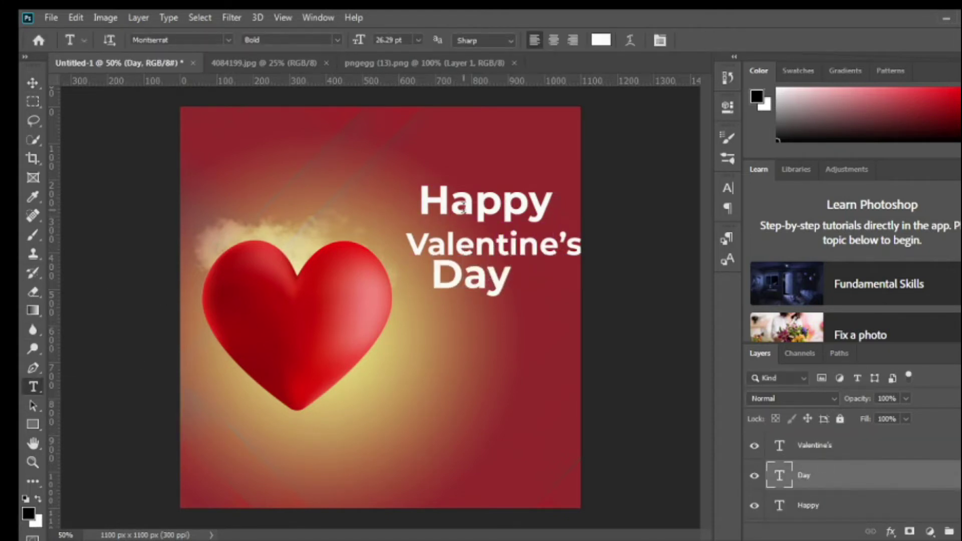
Move the Happy text up and left above Valentine's and set its letters "appy" to Montserrat Medium.
{"action": "left_click", "coordinate": [31, 83]}
{"action": "left_click_drag", "start_coordinate": [428, 198], "coordinate": [540, 199]}
{"action": "left_click", "coordinate": [39, 387]}
{"action": "left_click", "coordinate": [728, 188]}
{"action": "left_click", "coordinate": [703, 210]}
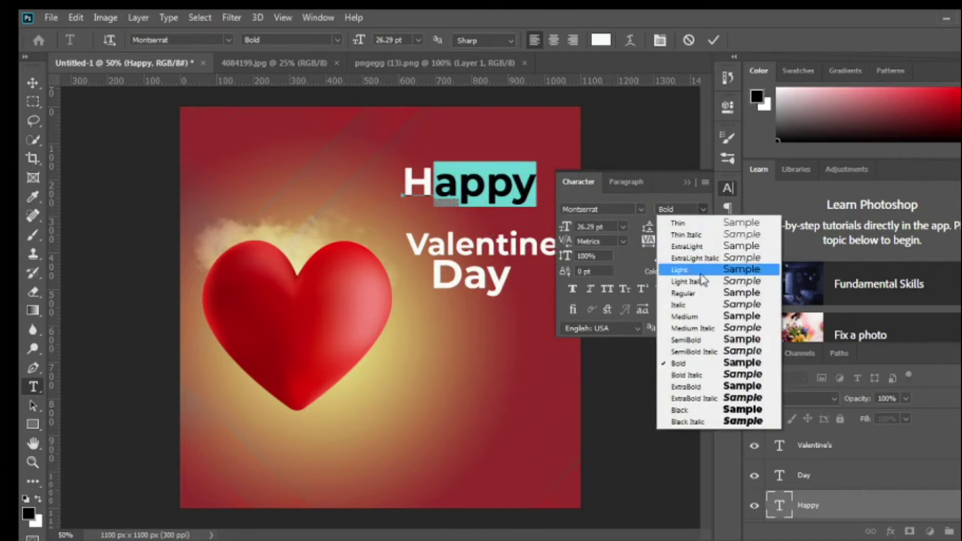
{"action": "left_click", "coordinate": [702, 317]}
{"action": "left_click", "coordinate": [714, 40]}
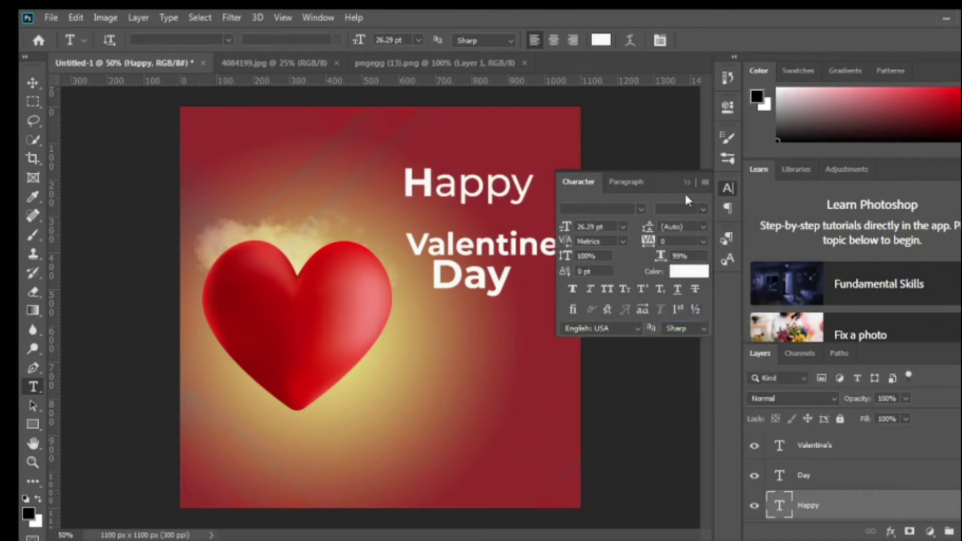
{"action": "left_click", "coordinate": [687, 182]}
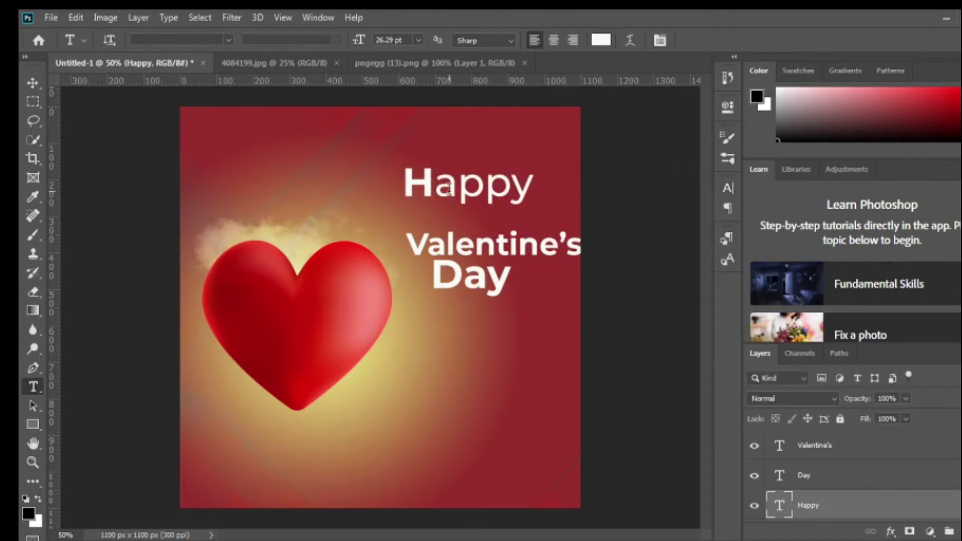
Set the letters "appy" in the Happy text to Montserrat Regular.
{"action": "left_click_drag", "start_coordinate": [435, 188], "coordinate": [536, 191]}
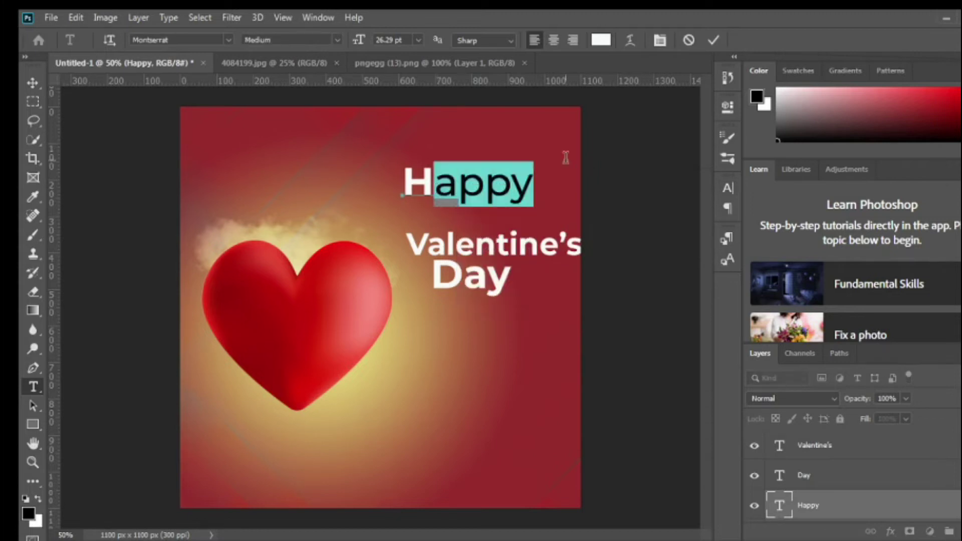
{"action": "left_click", "coordinate": [728, 188]}
{"action": "left_click", "coordinate": [704, 209]}
{"action": "left_click", "coordinate": [674, 238]}
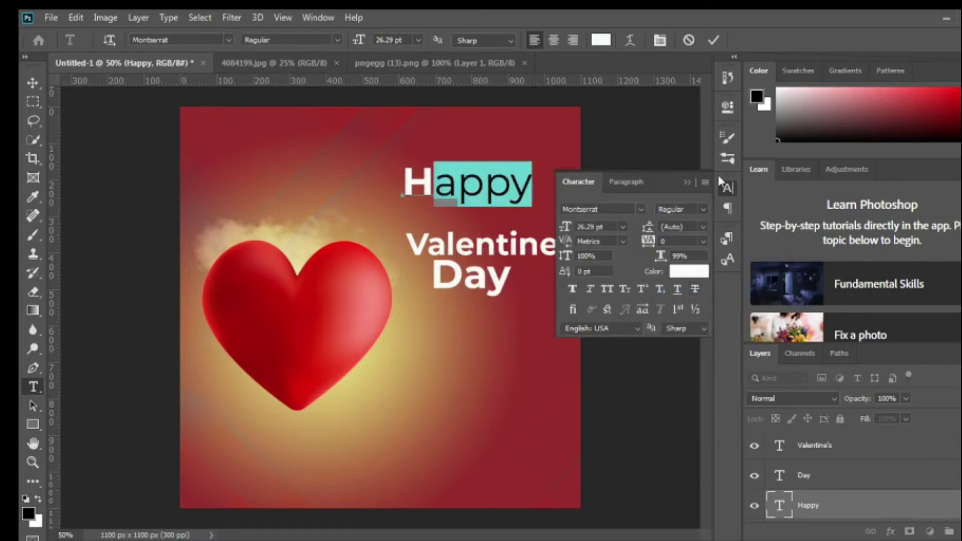
{"action": "left_click", "coordinate": [714, 40]}
Move the Valentine's text up directly beneath Happy, aligned with its left edge.
{"action": "left_click", "coordinate": [33, 82]}
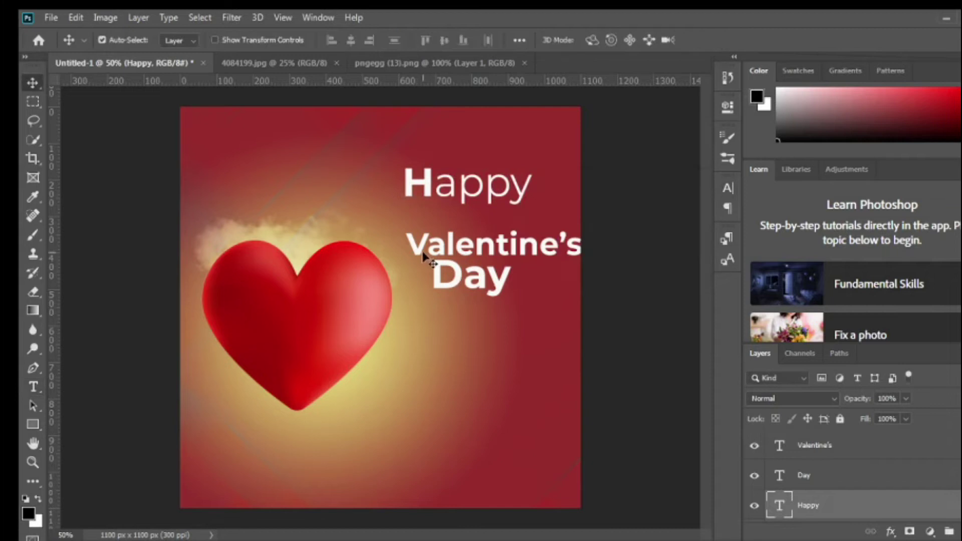
{"action": "left_click_drag", "start_coordinate": [420, 254], "coordinate": [417, 231]}
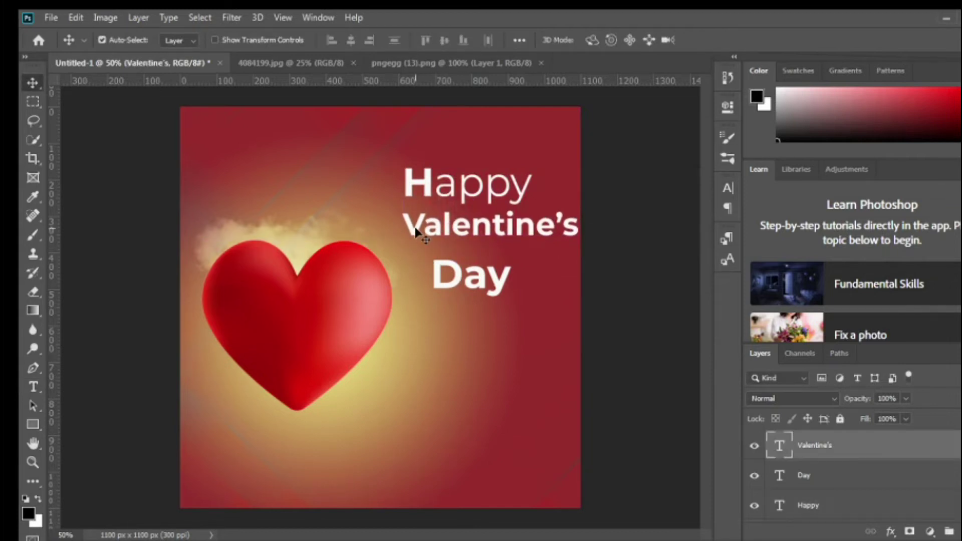
{"action": "key", "text": "t"}
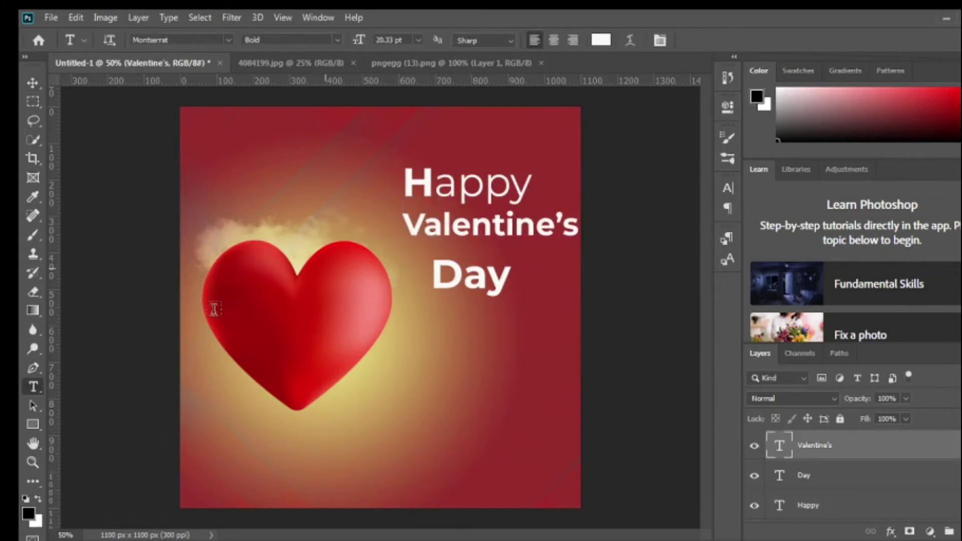
Set the letters "alentine's" in the Valentine's text to Montserrat Regular, keeping the V bold.
{"action": "left_click", "coordinate": [425, 223]}
{"action": "key", "text": "shift+Right"}
{"action": "key", "text": "shift+Right"}
{"action": "key", "text": "shift+Right"}
{"action": "key", "text": "shift+Right"}
{"action": "key", "text": "shift+Right"}
{"action": "key", "text": "shift+Right"}
{"action": "key", "text": "shift+Right"}
{"action": "key", "text": "shift+Right"}
{"action": "key", "text": "shift+Right"}
{"action": "key", "text": "shift+Right"}
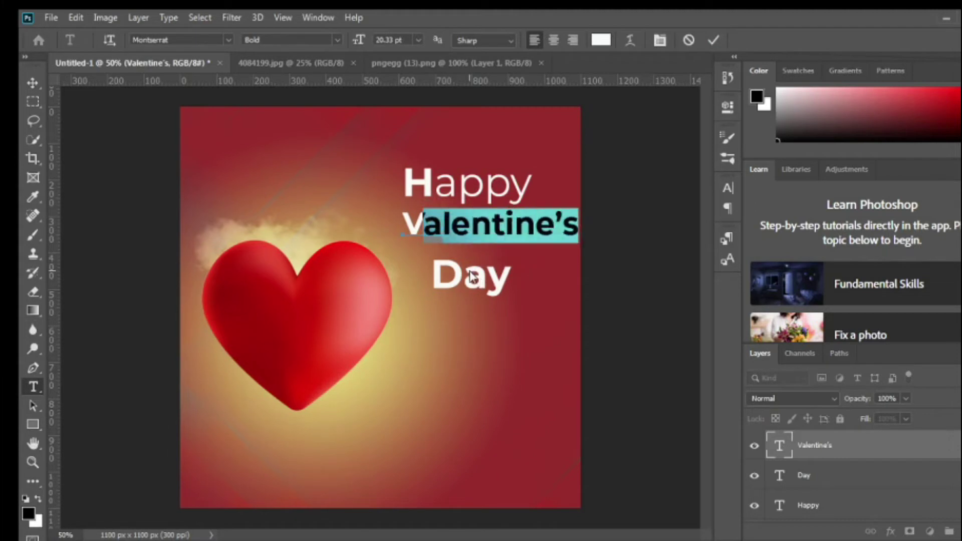
{"action": "left_click", "coordinate": [728, 190]}
{"action": "left_click", "coordinate": [689, 289]}
{"action": "key", "text": "ctrl+Return"}
{"action": "left_click", "coordinate": [687, 182]}
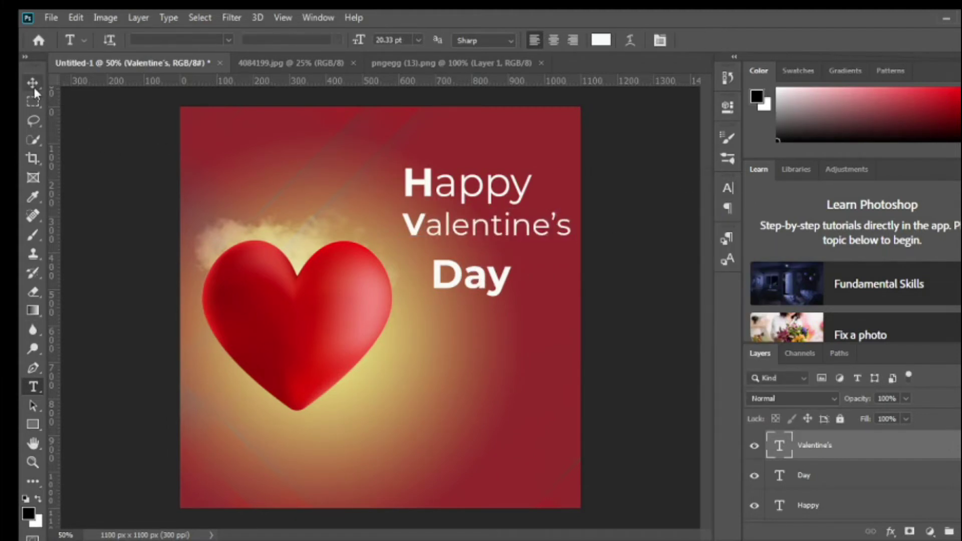
Look through the image files in the Open dialog without opening any.
{"action": "left_click", "coordinate": [33, 83]}
{"action": "left_click", "coordinate": [51, 18]}
{"action": "left_click", "coordinate": [63, 47]}
{"action": "left_click_drag", "start_coordinate": [567, 168], "coordinate": [565, 239]}
{"action": "left_click", "coordinate": [773, 19]}
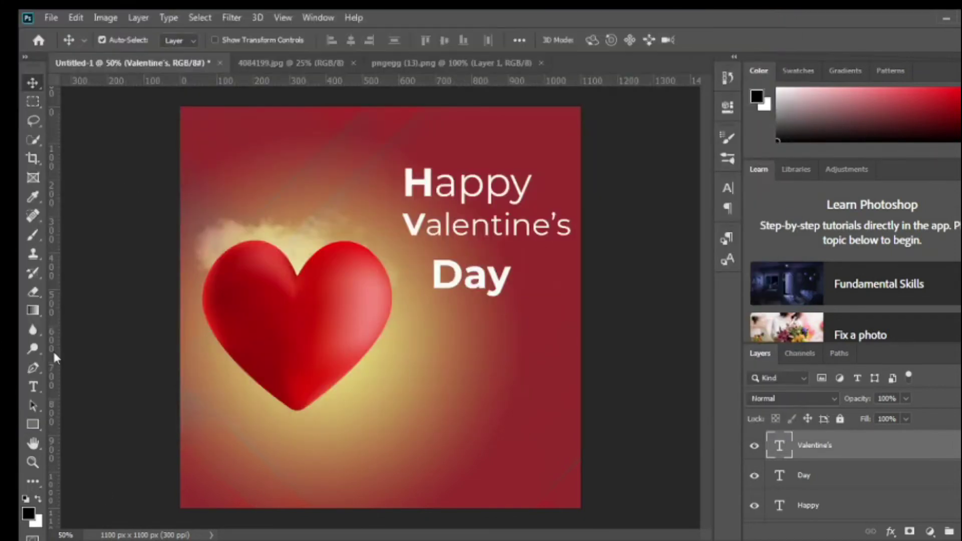
Set the letters "ay" in the Day text to Montserrat Light, keeping the D bold.
{"action": "left_click", "coordinate": [33, 387]}
{"action": "left_click", "coordinate": [464, 273]}
{"action": "key", "text": "shift+Right"}
{"action": "key", "text": "shift+Right"}
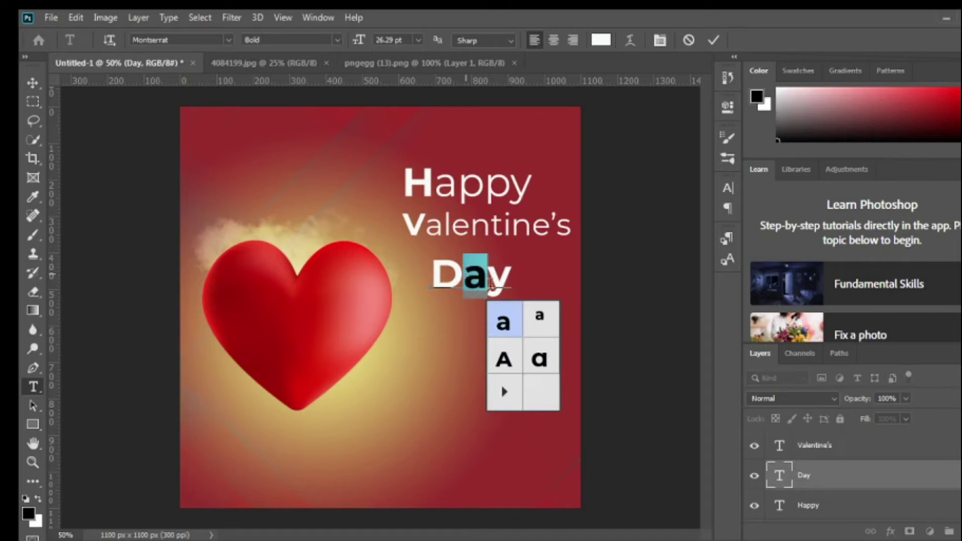
{"action": "left_click", "coordinate": [727, 189]}
{"action": "left_click", "coordinate": [682, 209]}
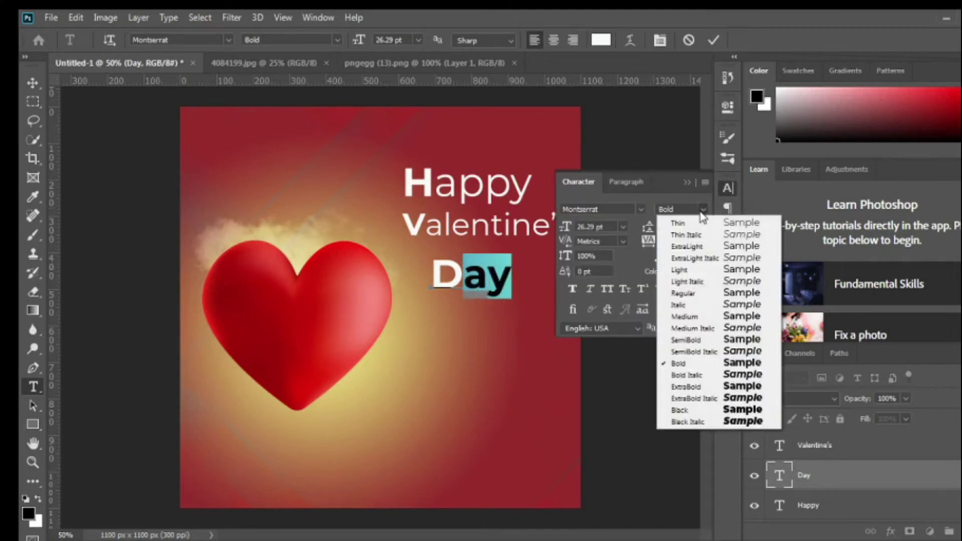
{"action": "left_click", "coordinate": [674, 271]}
{"action": "left_click", "coordinate": [696, 156]}
{"action": "left_click", "coordinate": [687, 182]}
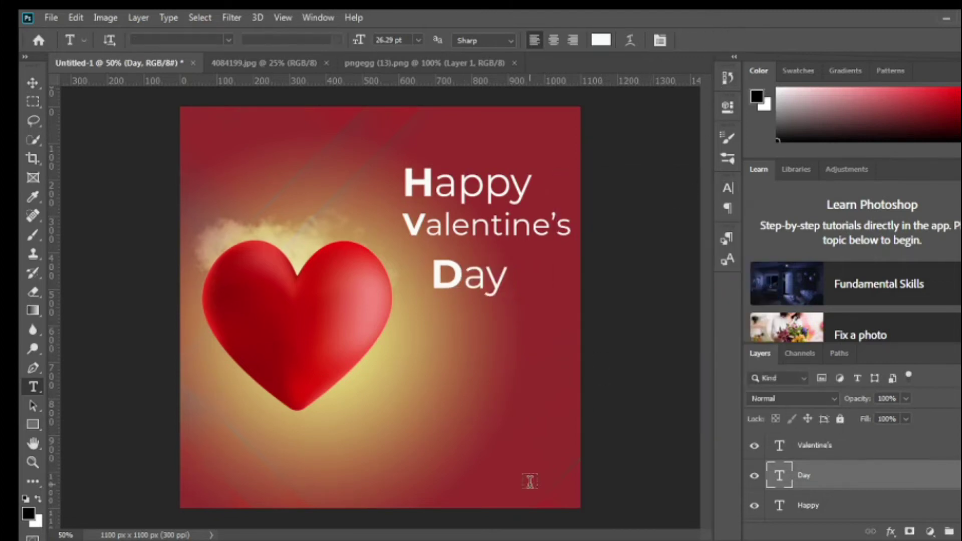
Move the Day text beneath the end of Valentine's, right edges aligned, and scale it down to about 20.32 pt.
{"action": "key", "text": "ctrl+t"}
{"action": "left_click_drag", "start_coordinate": [474, 275], "coordinate": [540, 271]}
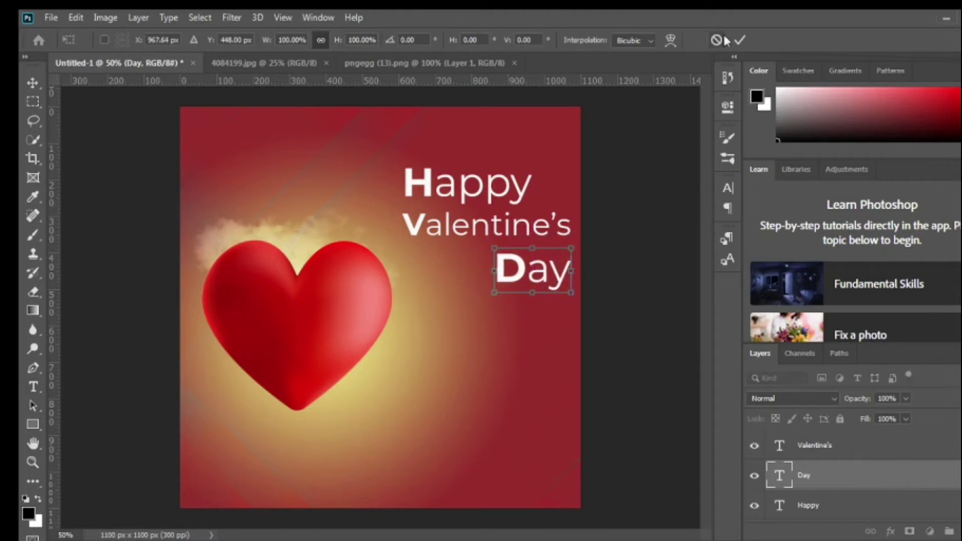
{"action": "left_click", "coordinate": [741, 40]}
{"action": "key", "text": "ctrl+t"}
{"action": "left_click_drag", "start_coordinate": [572, 271], "coordinate": [555, 271]}
{"action": "left_click_drag", "start_coordinate": [510, 273], "coordinate": [525, 270]}
{"action": "left_click", "coordinate": [740, 41]}
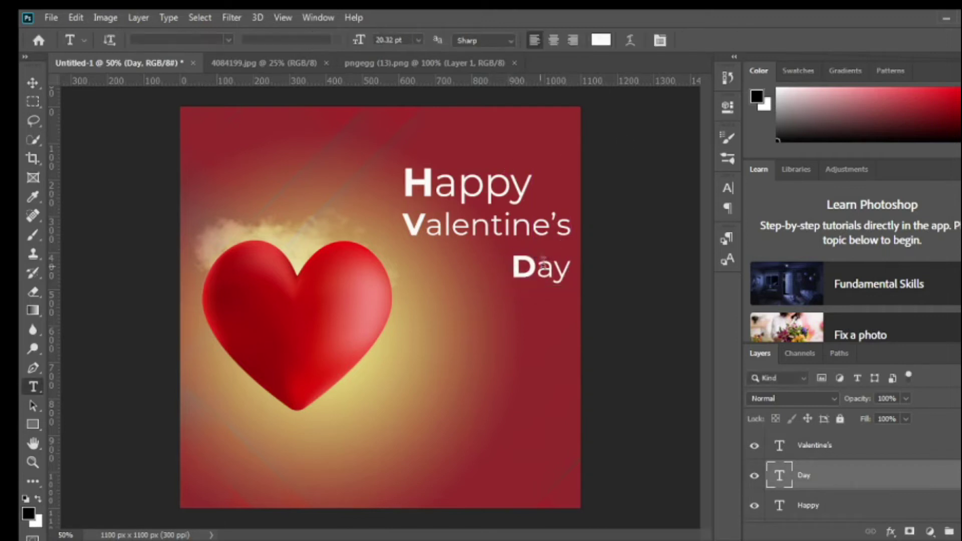
Nudge the Day text straight up so it sits close beneath the Valentine's line.
{"action": "left_click", "coordinate": [33, 80]}
{"action": "key", "text": "shift+Up"}
{"action": "key", "text": "shift+Up"}
{"action": "key", "text": "shift+Up"}
{"action": "key", "text": "shift+Up"}
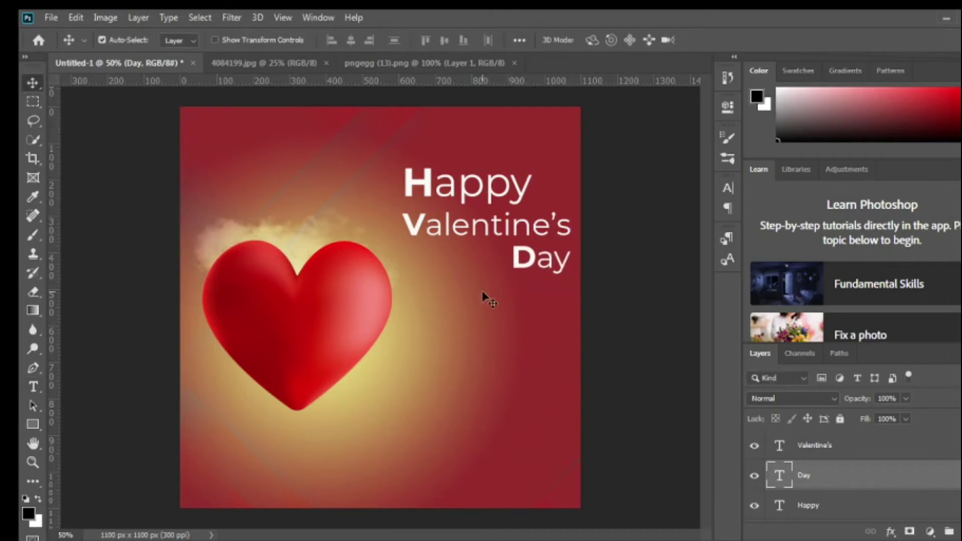
Scale the Happy text down to about 70%, keeping its left edge aligned with the Valentine's line.
{"action": "left_click", "coordinate": [439, 196]}
{"action": "key", "text": "ctrl+t"}
{"action": "left_click_drag", "start_coordinate": [533, 183], "coordinate": [461, 198]}
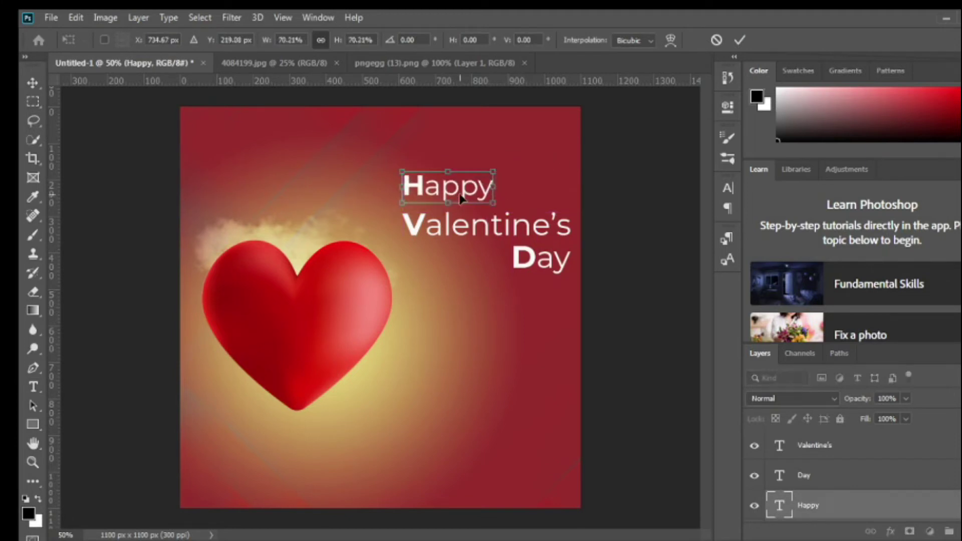
{"action": "left_click", "coordinate": [740, 40]}
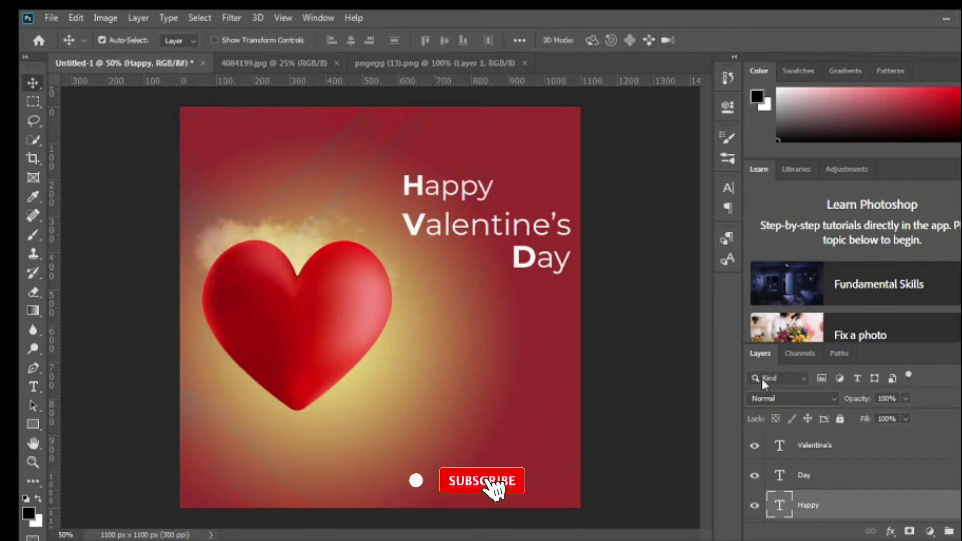
Select the Valentine's, Day and Happy layers and enlarge them together slightly toward the heart.
{"action": "left_click", "coordinate": [837, 453], "text": "shift"}
{"action": "key", "text": "ctrl+t"}
{"action": "left_click_drag", "start_coordinate": [399, 224], "coordinate": [381, 213]}
{"action": "left_click", "coordinate": [740, 40]}
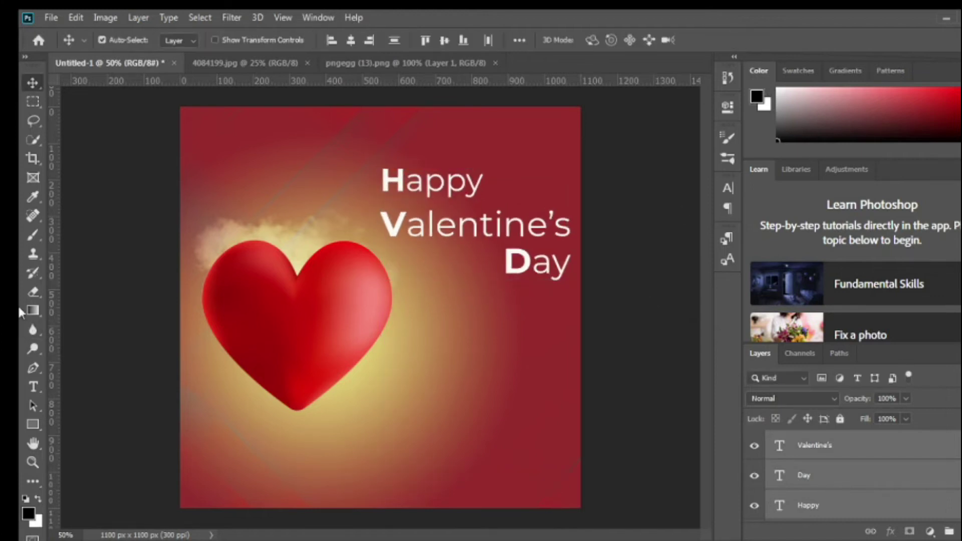
Preview the Valentine day banner 2 image in the Open dialog as a layout reference, without opening it.
{"action": "left_click", "coordinate": [52, 17]}
{"action": "left_click", "coordinate": [82, 49]}
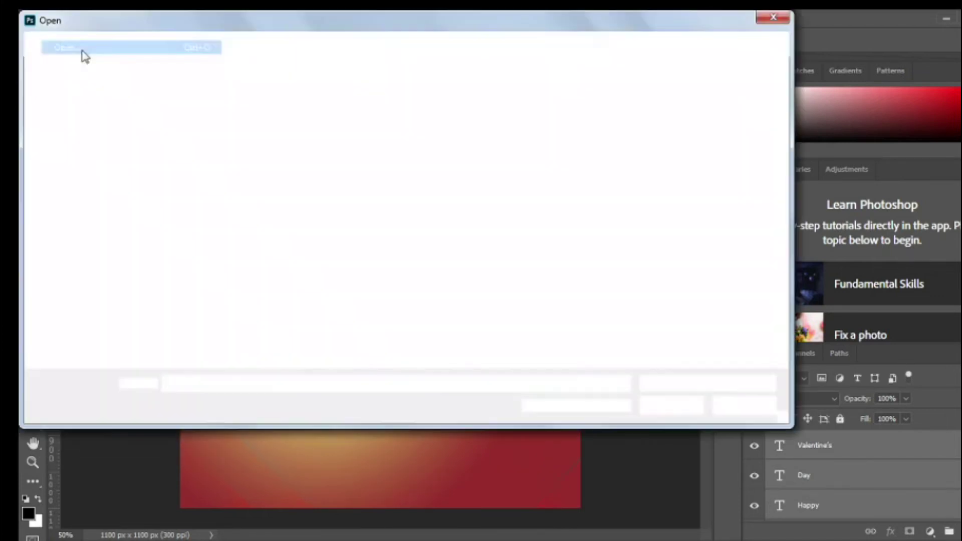
{"action": "left_click_drag", "start_coordinate": [561, 121], "coordinate": [568, 253]}
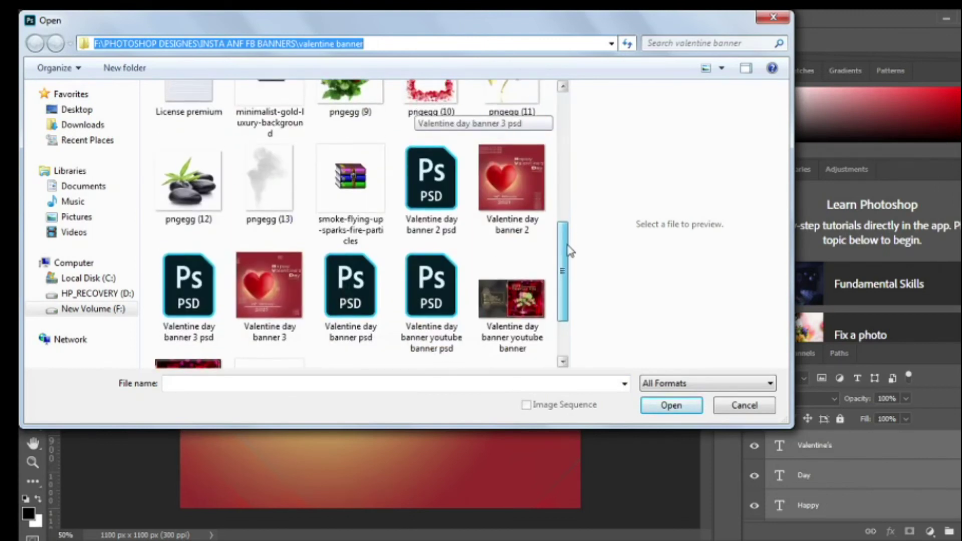
{"action": "left_click", "coordinate": [769, 19]}
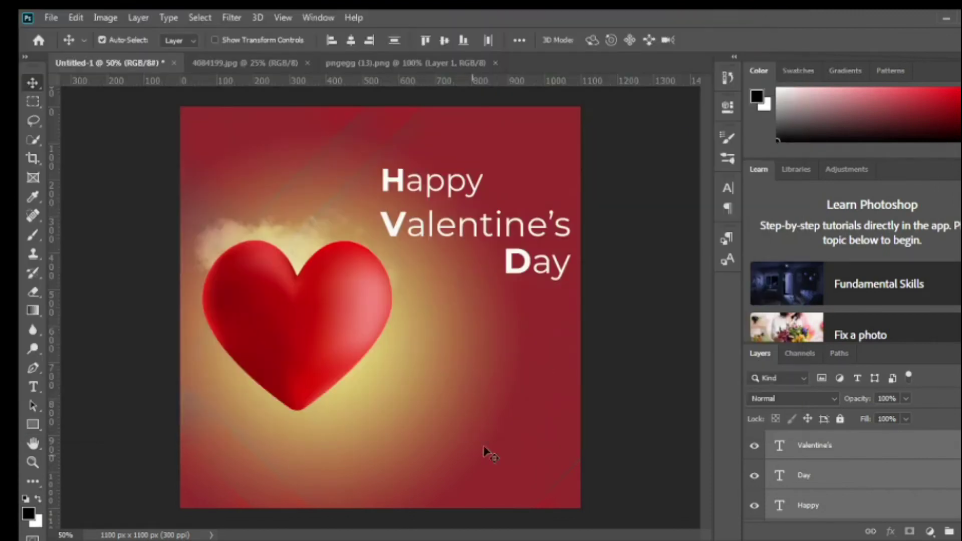
{"action": "left_click", "coordinate": [52, 17]}
{"action": "left_click", "coordinate": [75, 47]}
{"action": "left_click_drag", "start_coordinate": [561, 125], "coordinate": [562, 241]}
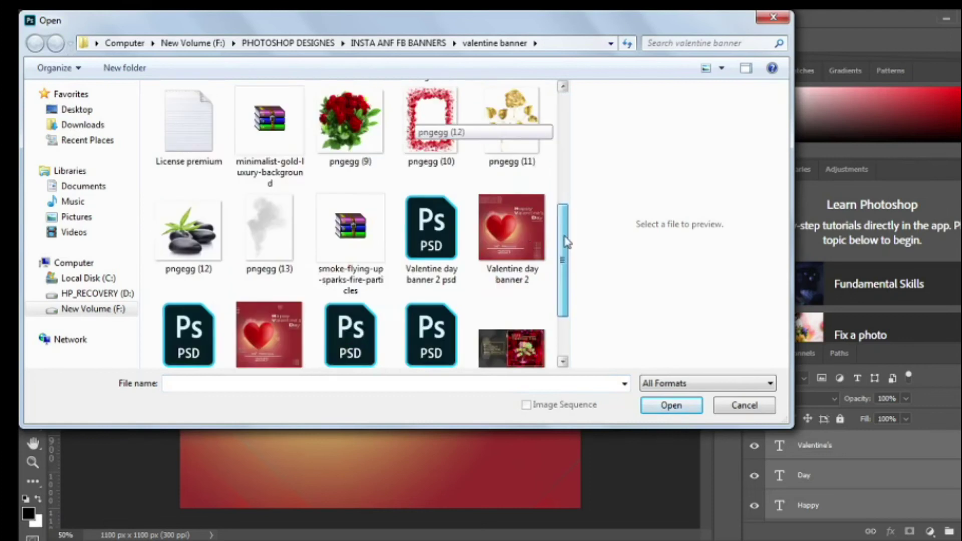
{"action": "left_click", "coordinate": [525, 235]}
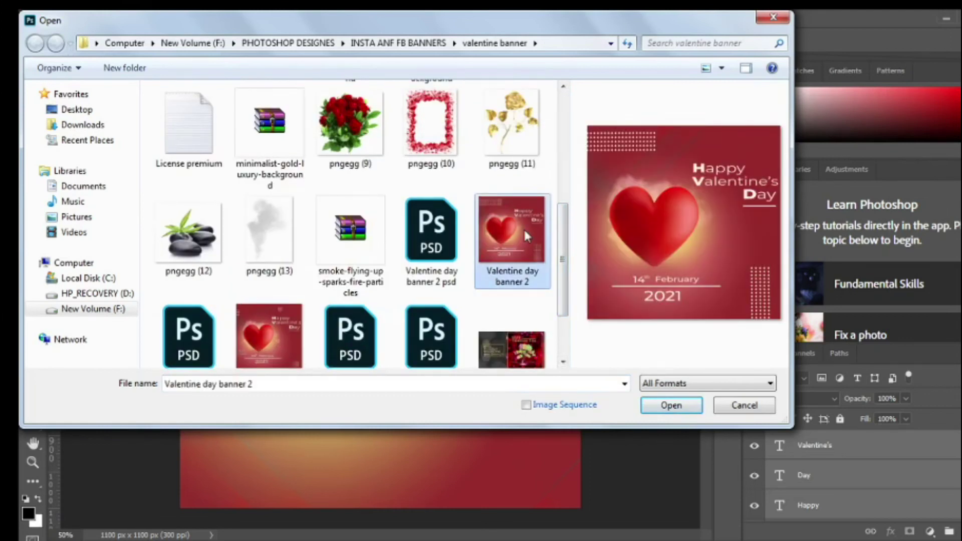
{"action": "left_click", "coordinate": [778, 18]}
Add a white text line "14 February" below the heart, leaving several spaces after the 14.
{"action": "left_click", "coordinate": [34, 388]}
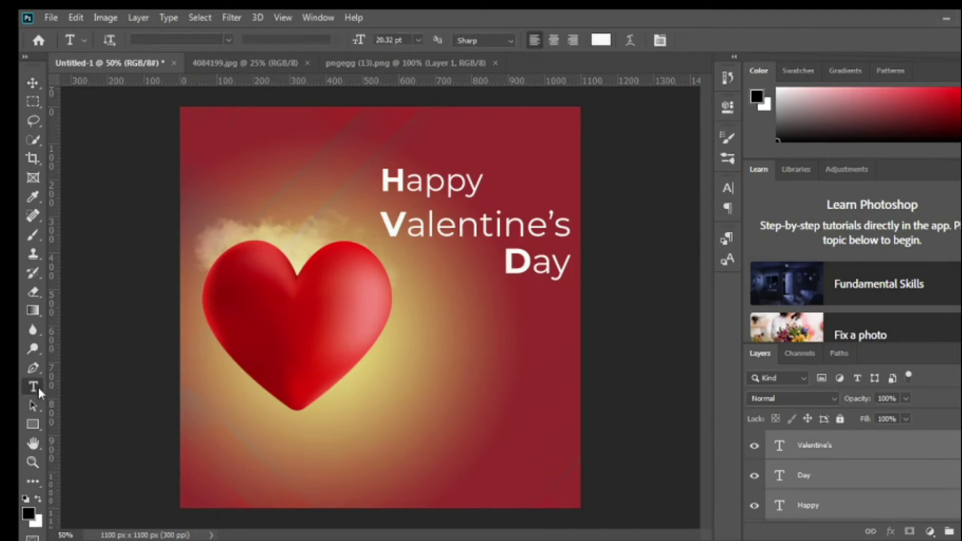
{"action": "left_click", "coordinate": [339, 417]}
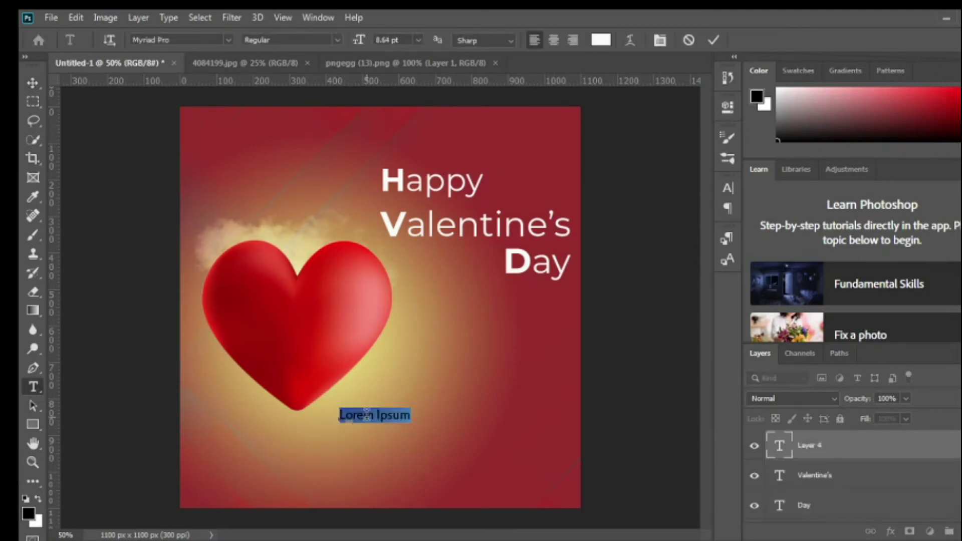
{"action": "key", "text": "BackSpace"}
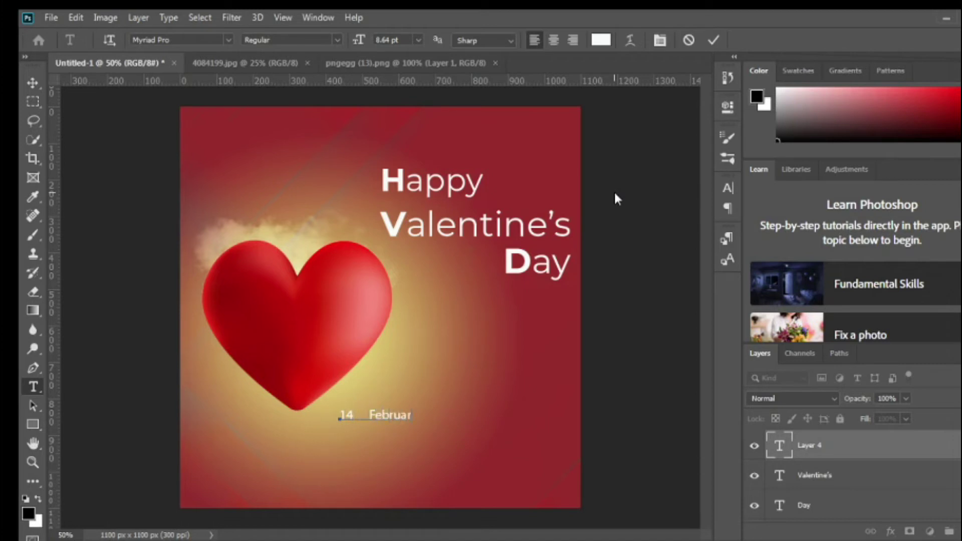
{"action": "left_click", "coordinate": [714, 40]}
Enlarge the date text to about 209% and place it just below the heart's tip.
{"action": "key", "text": "ctrl+t"}
{"action": "left_click_drag", "start_coordinate": [420, 404], "coordinate": [382, 436]}
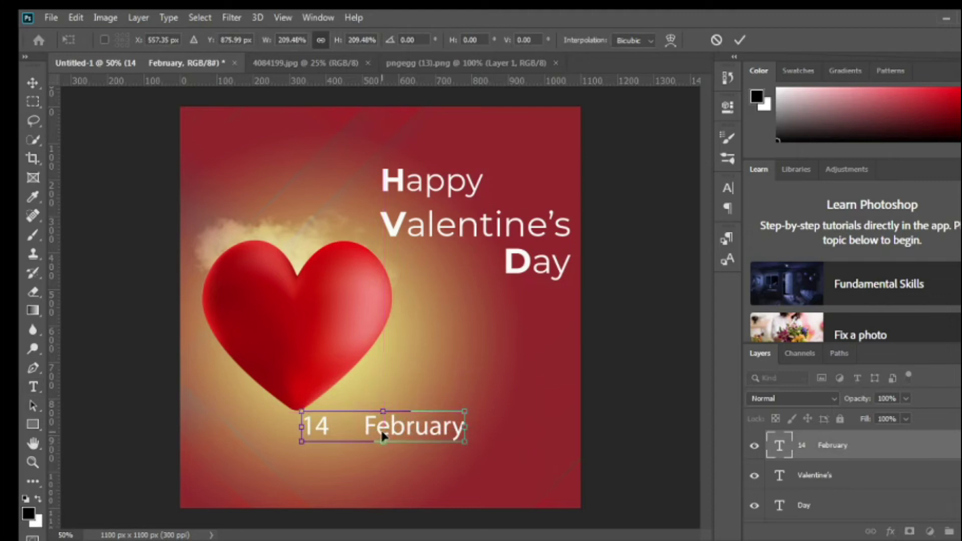
{"action": "left_click", "coordinate": [740, 40]}
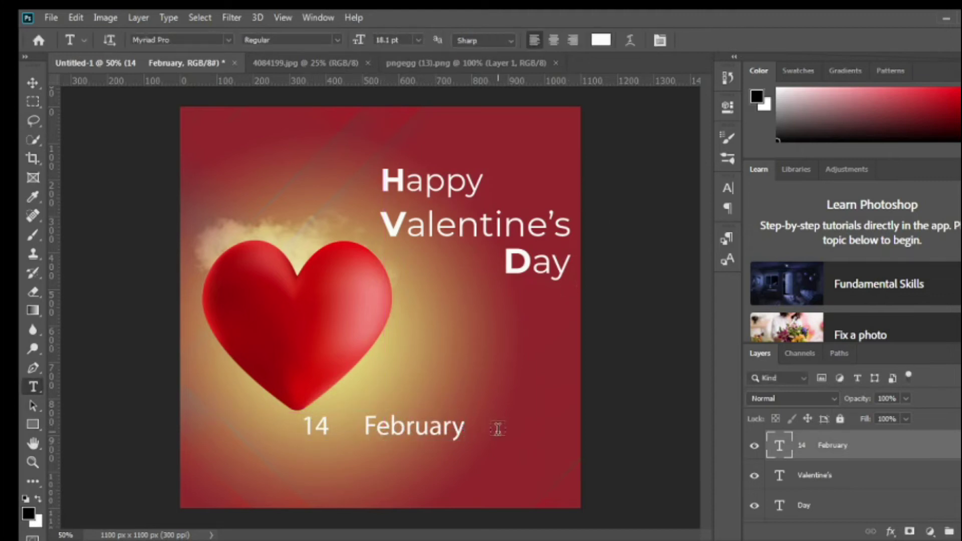
Add a separate text layer reading "TH" near the banner's lower right corner.
{"action": "left_click", "coordinate": [485, 480]}
{"action": "key", "text": "ctrl+a"}
{"action": "type", "text": "TH"}
{"action": "left_click", "coordinate": [713, 40]}
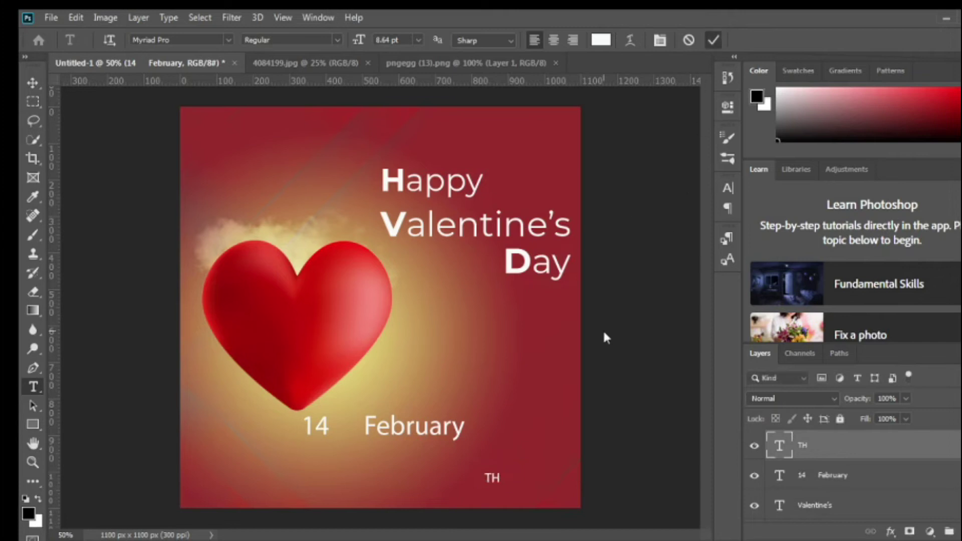
Scale the TH text to about 118% and position it as a superscript right after the 14.
{"action": "key", "text": "ctrl+t"}
{"action": "left_click_drag", "start_coordinate": [485, 478], "coordinate": [346, 417]}
{"action": "key", "text": "Left"}
{"action": "key", "text": "Left"}
{"action": "key", "text": "Left"}
{"action": "key", "text": "Left"}
{"action": "key", "text": "Left"}
{"action": "key", "text": "Left"}
{"action": "key", "text": "Left"}
{"action": "key", "text": "Left"}
{"action": "key", "text": "Left"}
{"action": "key", "text": "Left"}
{"action": "key", "text": "Left"}
{"action": "key", "text": "Left"}
{"action": "key", "text": "Left"}
{"action": "key", "text": "Left"}
{"action": "key", "text": "Left"}
{"action": "key", "text": "Left"}
{"action": "key", "text": "Left"}
{"action": "key", "text": "Left"}
{"action": "key", "text": "Left"}
{"action": "key", "text": "Left"}
{"action": "key", "text": "Left"}
{"action": "key", "text": "Left"}
{"action": "key", "text": "Left"}
{"action": "key", "text": "Left"}
{"action": "key", "text": "Left"}
{"action": "key", "text": "Left"}
{"action": "key", "text": "Left"}
{"action": "key", "text": "Up"}
{"action": "key", "text": "Up"}
{"action": "key", "text": "Up"}
{"action": "key", "text": "Up"}
{"action": "key", "text": "Up"}
{"action": "key", "text": "Up"}
{"action": "key", "text": "Up"}
{"action": "key", "text": "Up"}
{"action": "key", "text": "Up"}
{"action": "key", "text": "Up"}
{"action": "key", "text": "Up"}
{"action": "key", "text": "Up"}
{"action": "key", "text": "Up"}
{"action": "key", "text": "Up"}
{"action": "key", "text": "Up"}
{"action": "key", "text": "Up"}
{"action": "key", "text": "Up"}
{"action": "key", "text": "Up"}
{"action": "key", "text": "Left"}
{"action": "key", "text": "Left"}
{"action": "key", "text": "Left"}
{"action": "key", "text": "Left"}
{"action": "key", "text": "Left"}
{"action": "key", "text": "Left"}
{"action": "key", "text": "Down"}
{"action": "key", "text": "Down"}
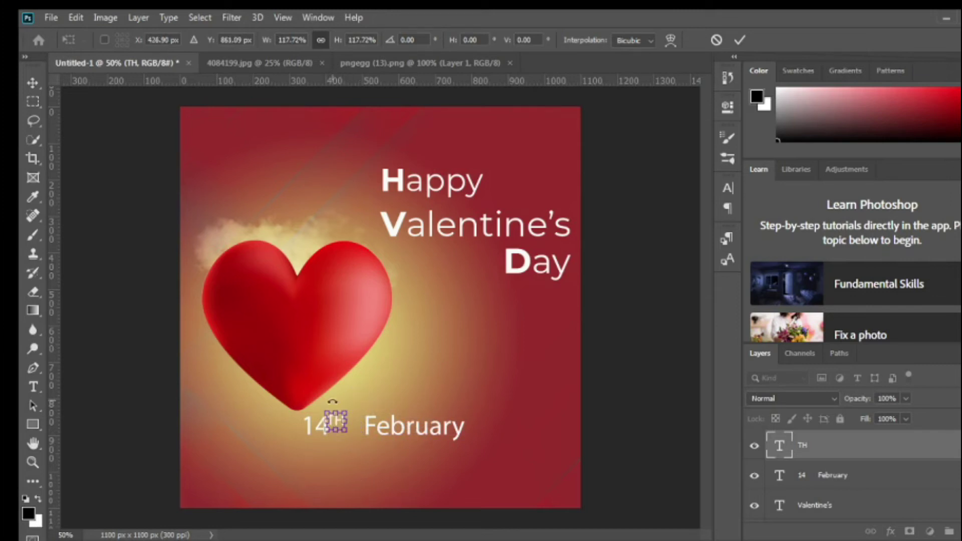
{"action": "left_click", "coordinate": [739, 40]}
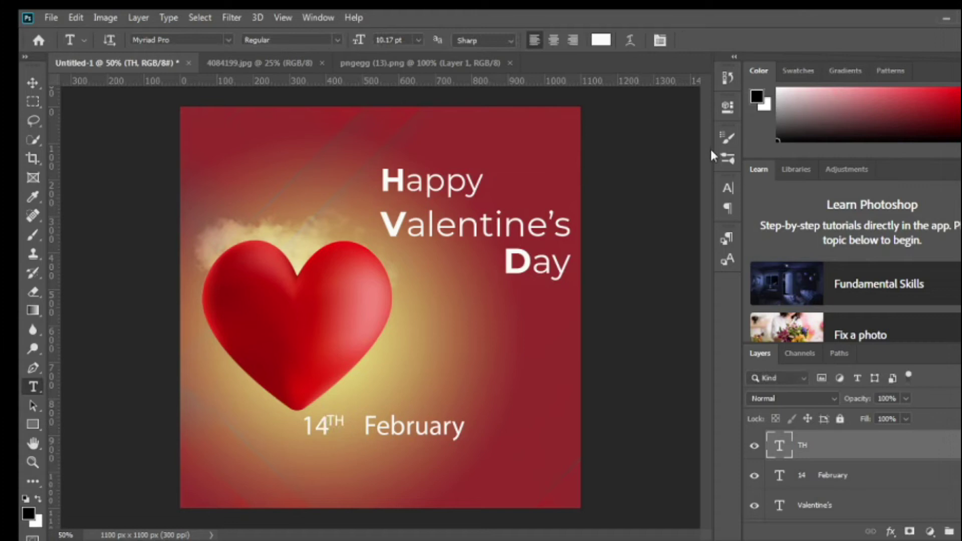
{"action": "key", "text": "ctrl+t"}
{"action": "left_click", "coordinate": [739, 40]}
Remove two spaces before February in the date text to close the gap after the TH.
{"action": "left_click", "coordinate": [363, 427]}
{"action": "key", "text": "BackSpace"}
{"action": "key", "text": "BackSpace"}
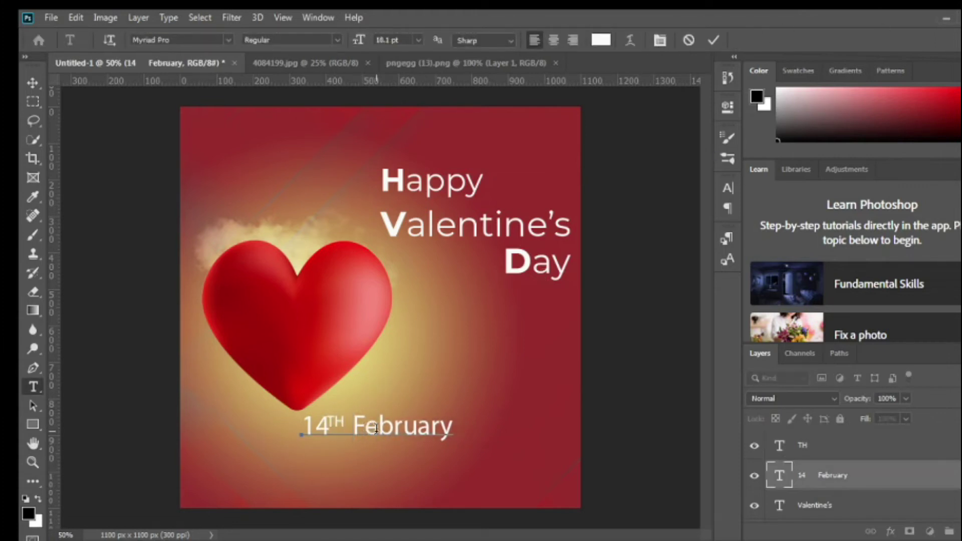
{"action": "left_click", "coordinate": [714, 40]}
Draw a thin rectangle about 442 × 6 px beneath the date, filled white with no stroke, and rasterize its layer.
{"action": "left_click", "coordinate": [32, 425]}
{"action": "left_click_drag", "start_coordinate": [306, 441], "coordinate": [465, 441]}
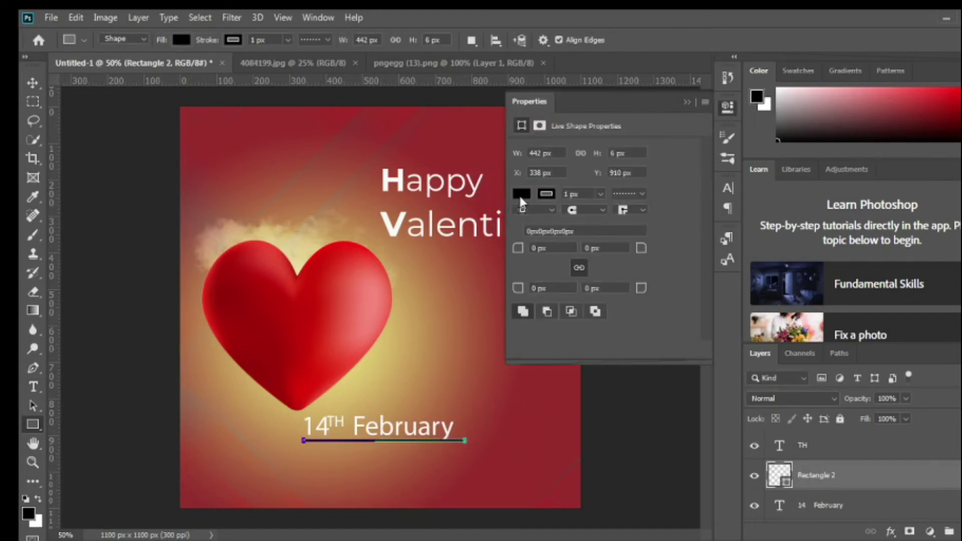
{"action": "left_click", "coordinate": [521, 194]}
{"action": "left_click", "coordinate": [523, 271]}
{"action": "left_click", "coordinate": [530, 222]}
{"action": "left_click", "coordinate": [688, 101]}
{"action": "right_click", "coordinate": [808, 483]}
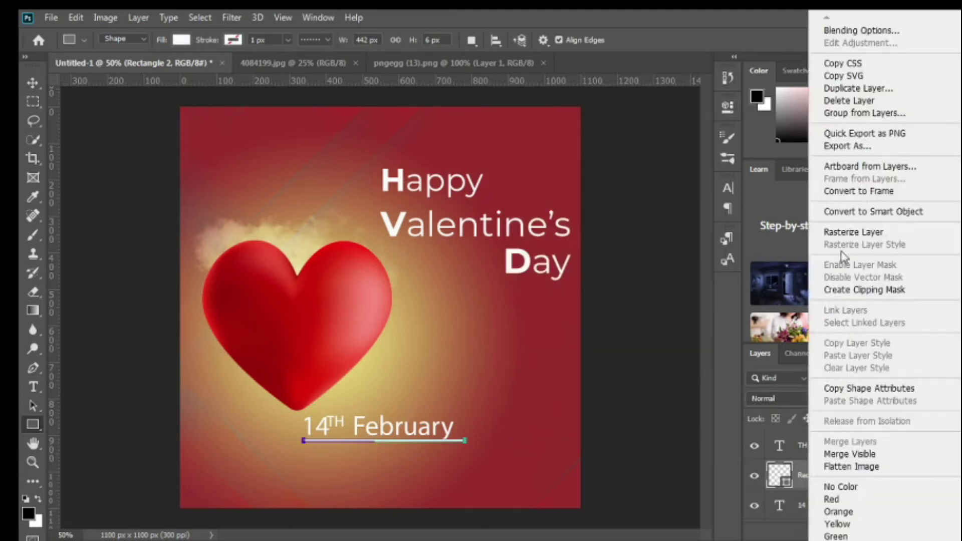
{"action": "left_click", "coordinate": [843, 224]}
Try stretching the underline past the end of the date, and undo back to before the line was drawn.
{"action": "key", "text": "ctrl+t"}
{"action": "left_click_drag", "start_coordinate": [466, 442], "coordinate": [483, 442]}
{"action": "left_click", "coordinate": [740, 40]}
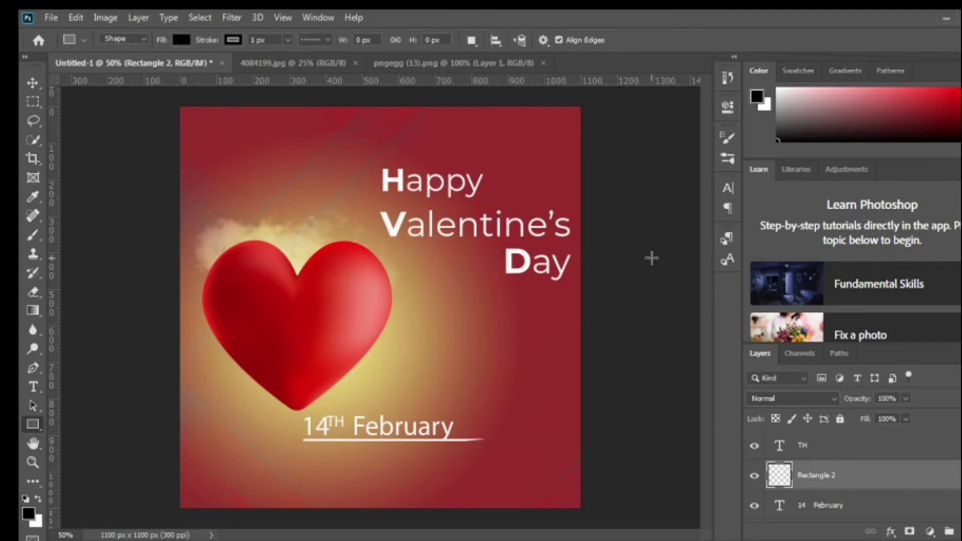
{"action": "key", "text": "ctrl+z"}
{"action": "key", "text": "ctrl+z"}
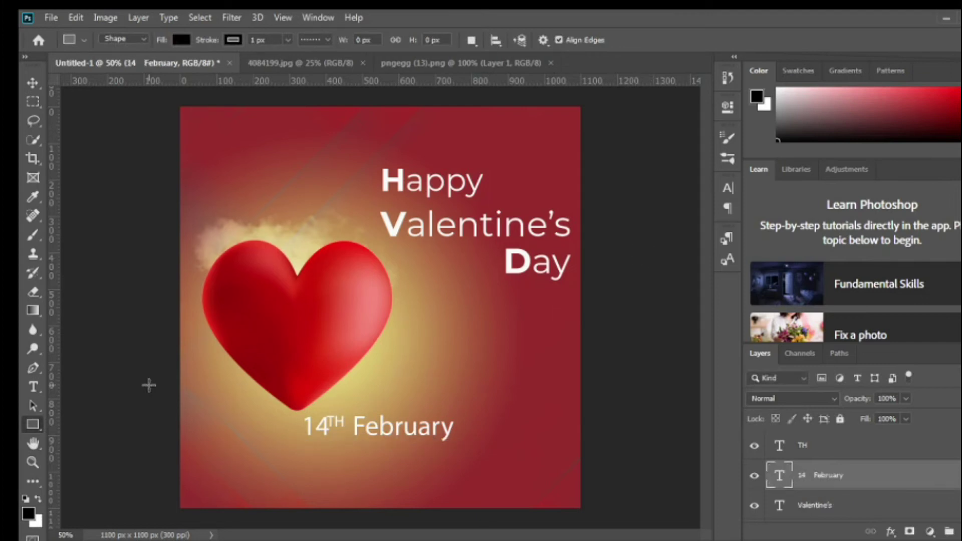
Draw a thin rectangle about 634 × 8 px beneath the date, filled white with no stroke, and rasterize its layer.
{"action": "left_click_drag", "start_coordinate": [281, 445], "coordinate": [512, 445]}
{"action": "left_click", "coordinate": [524, 194]}
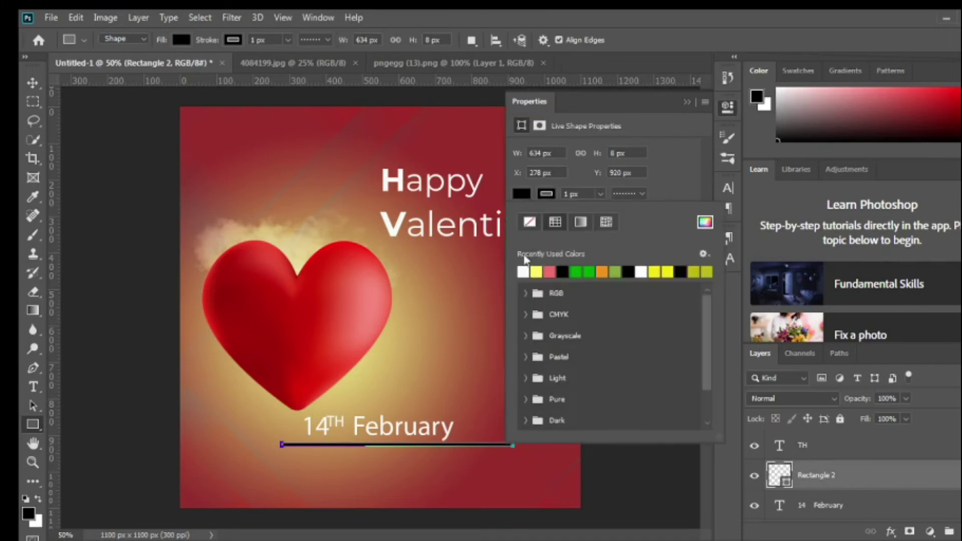
{"action": "left_click", "coordinate": [523, 272]}
{"action": "left_click", "coordinate": [530, 223]}
{"action": "left_click", "coordinate": [686, 106]}
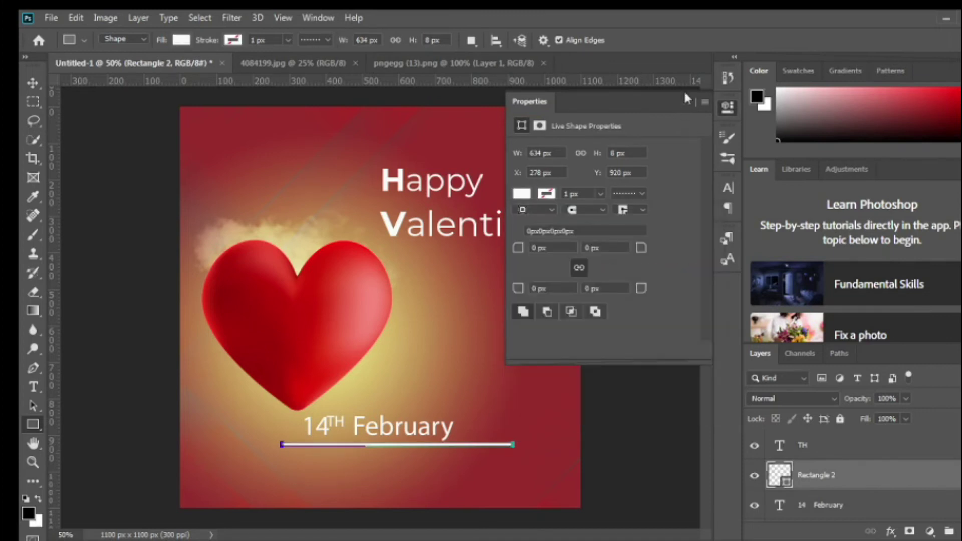
{"action": "left_click", "coordinate": [687, 102]}
{"action": "right_click", "coordinate": [807, 480]}
{"action": "left_click", "coordinate": [851, 233]}
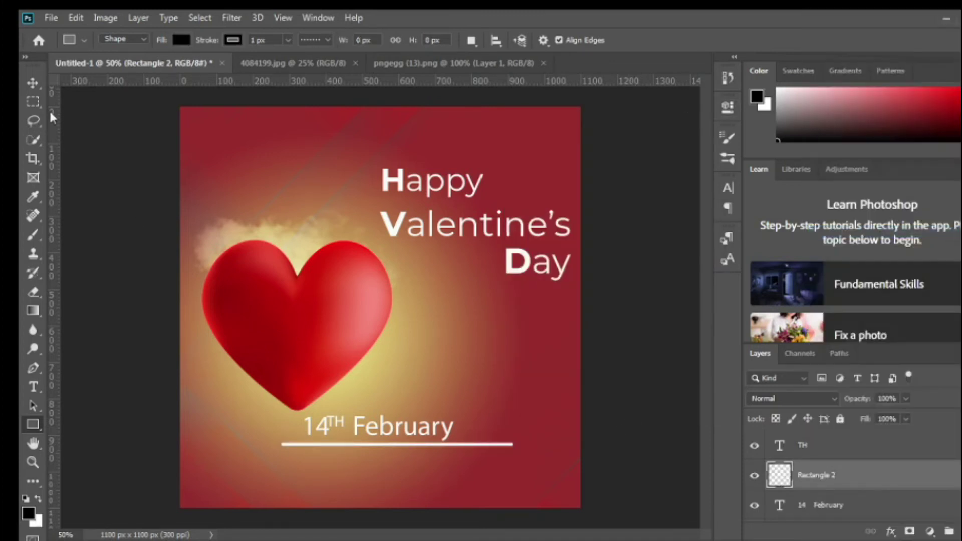
Move the white underline sideways so it sits centred beneath the 14th February date.
{"action": "key", "text": "v"}
{"action": "key", "text": "ctrl+t"}
{"action": "key", "text": "Left"}
{"action": "key", "text": "Left"}
{"action": "key", "text": "Left"}
{"action": "key", "text": "Left"}
{"action": "key", "text": "Left"}
{"action": "key", "text": "Left"}
{"action": "key", "text": "Left"}
{"action": "key", "text": "Left"}
{"action": "key", "text": "Left"}
{"action": "key", "text": "Left"}
{"action": "key", "text": "Left"}
{"action": "key", "text": "Left"}
{"action": "key", "text": "Left"}
{"action": "key", "text": "Left"}
{"action": "key", "text": "Left"}
{"action": "key", "text": "Left"}
{"action": "key", "text": "Left"}
{"action": "key", "text": "Left"}
{"action": "key", "text": "Left"}
{"action": "key", "text": "Left"}
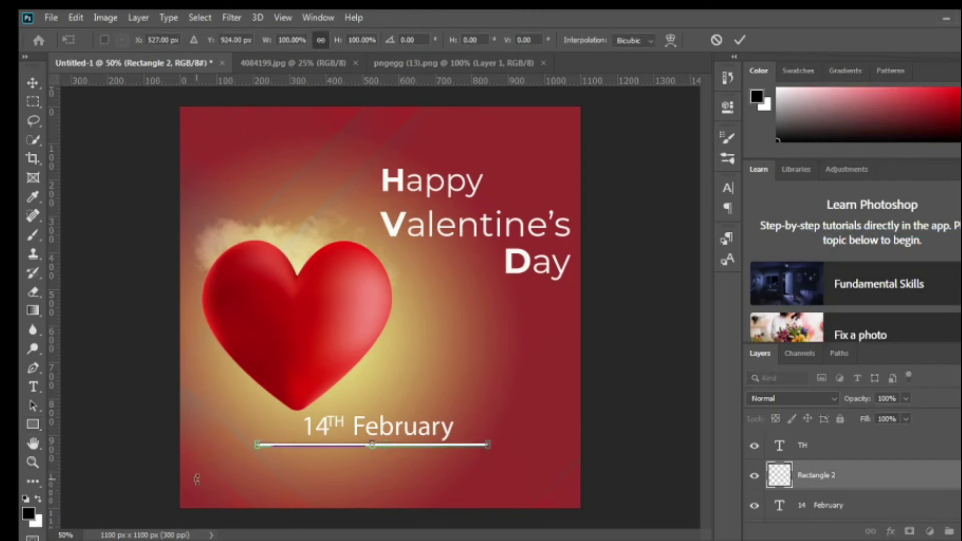
{"action": "left_click", "coordinate": [740, 40]}
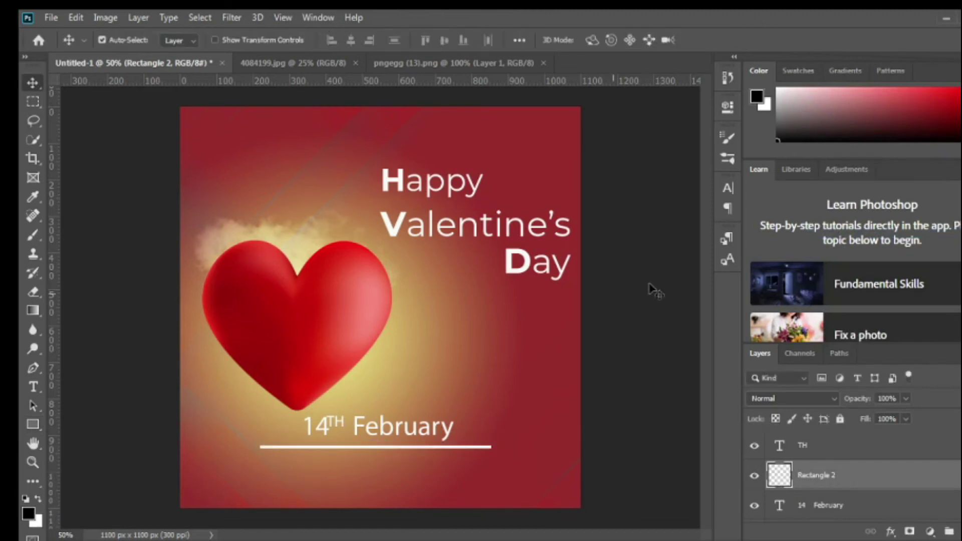
Add the text 2021 below the underline, scale it to about 284%, and centre it under the line.
{"action": "left_click", "coordinate": [33, 387]}
{"action": "left_click", "coordinate": [349, 479]}
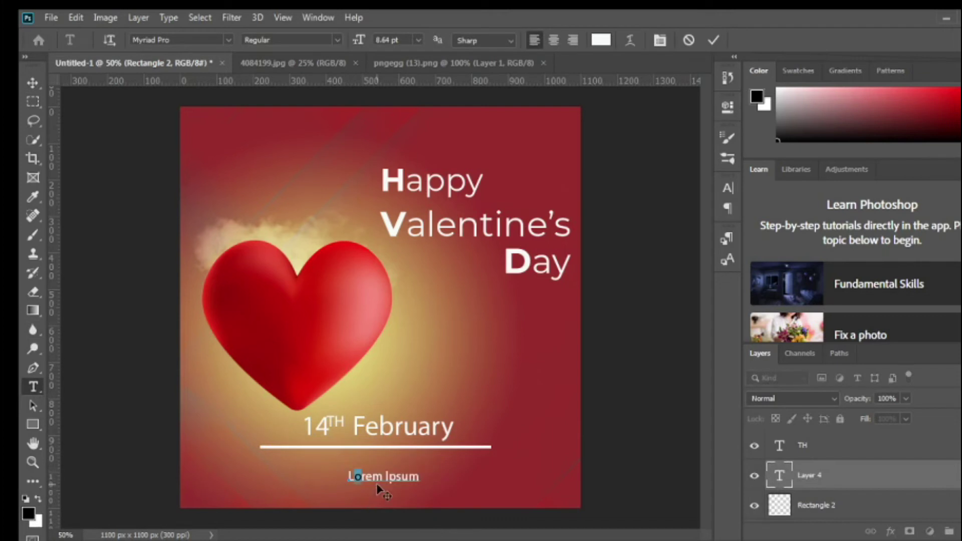
{"action": "type", "text": "2021"}
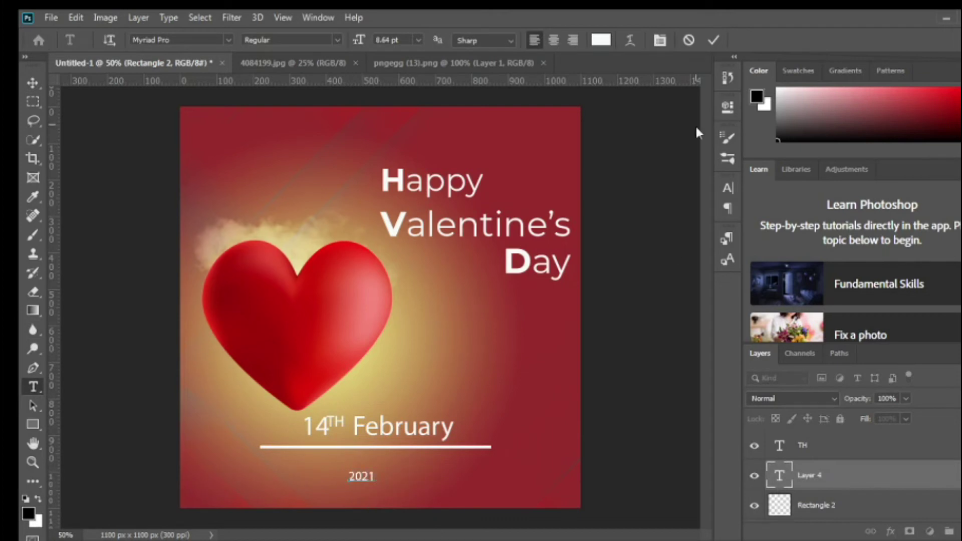
{"action": "left_click", "coordinate": [714, 41]}
{"action": "key", "text": "ctrl+t"}
{"action": "left_click_drag", "start_coordinate": [376, 470], "coordinate": [443, 432]}
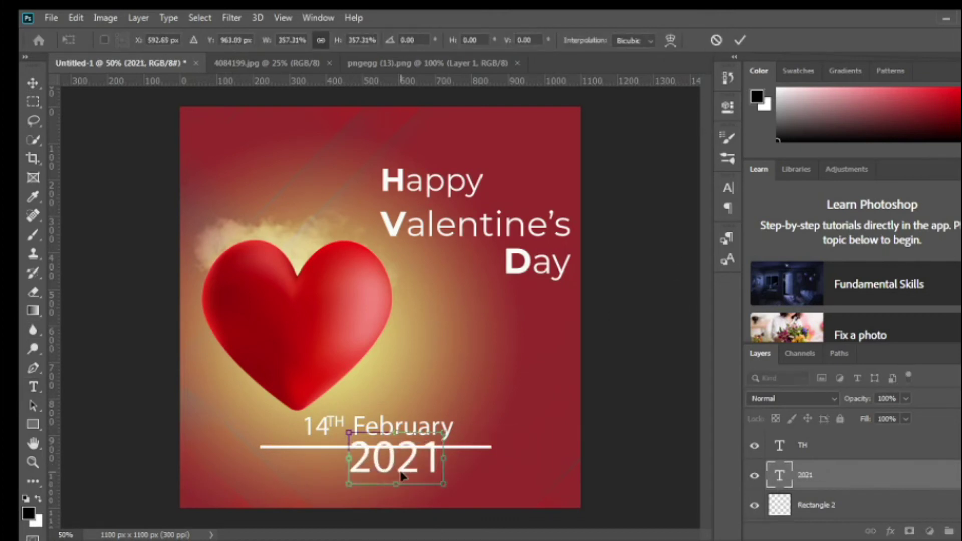
{"action": "left_click_drag", "start_coordinate": [406, 471], "coordinate": [389, 489]}
{"action": "left_click_drag", "start_coordinate": [428, 450], "coordinate": [383, 477]}
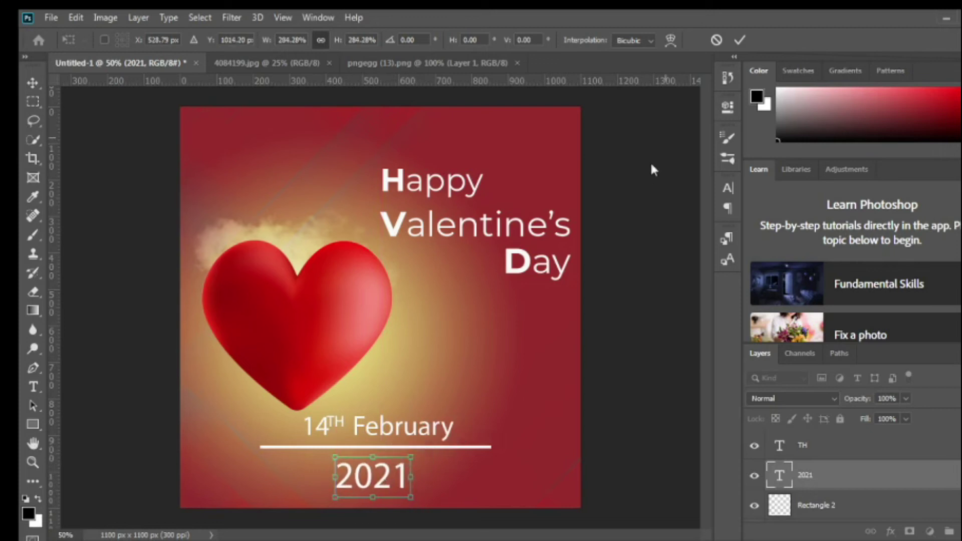
{"action": "left_click", "coordinate": [740, 40]}
Scale the heart together with its smoke to about 87% and move them up, away from the date.
{"action": "left_click", "coordinate": [32, 85]}
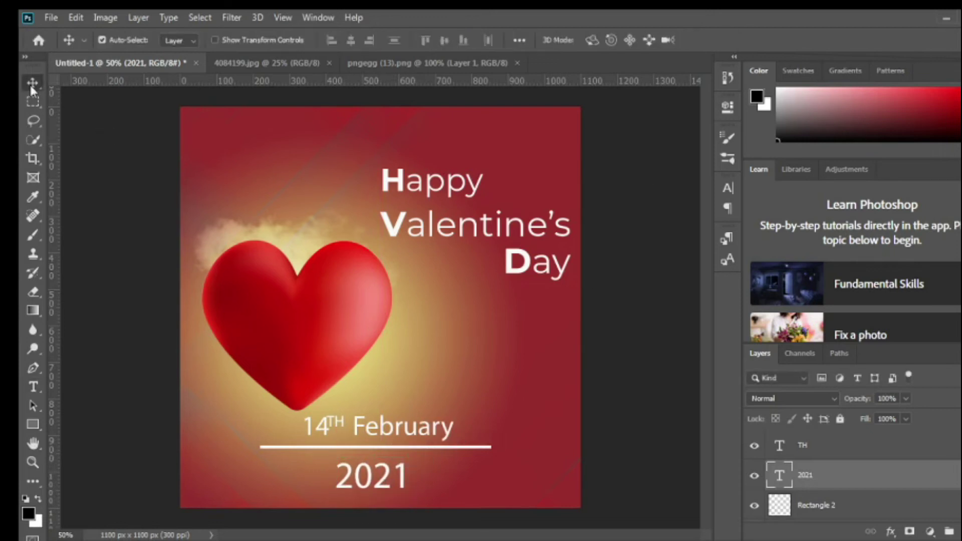
{"action": "left_click", "coordinate": [324, 332]}
{"action": "left_click", "coordinate": [310, 248]}
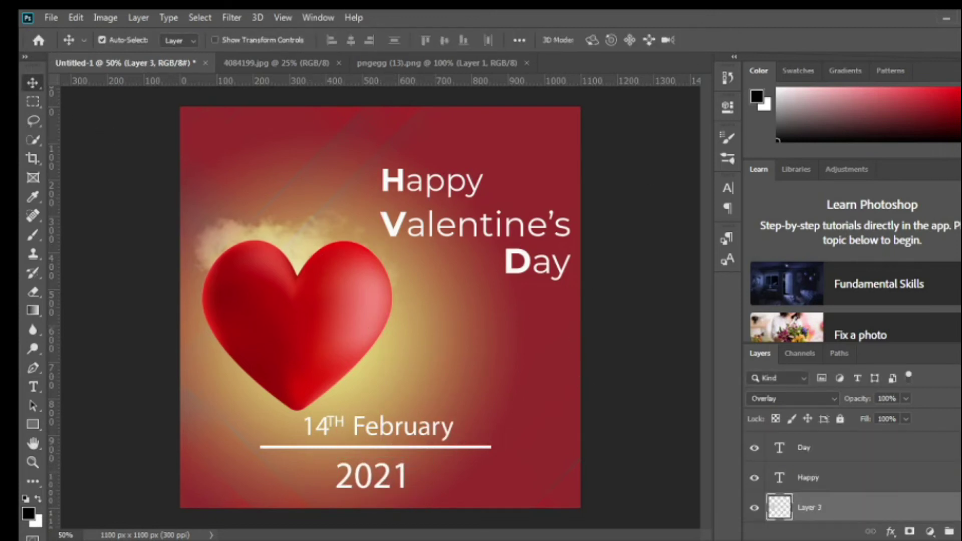
{"action": "scroll", "coordinate": [872, 472], "scroll_direction": "up", "scroll_amount": 5}
{"action": "left_click", "coordinate": [852, 445]}
{"action": "key", "text": "ctrl+t"}
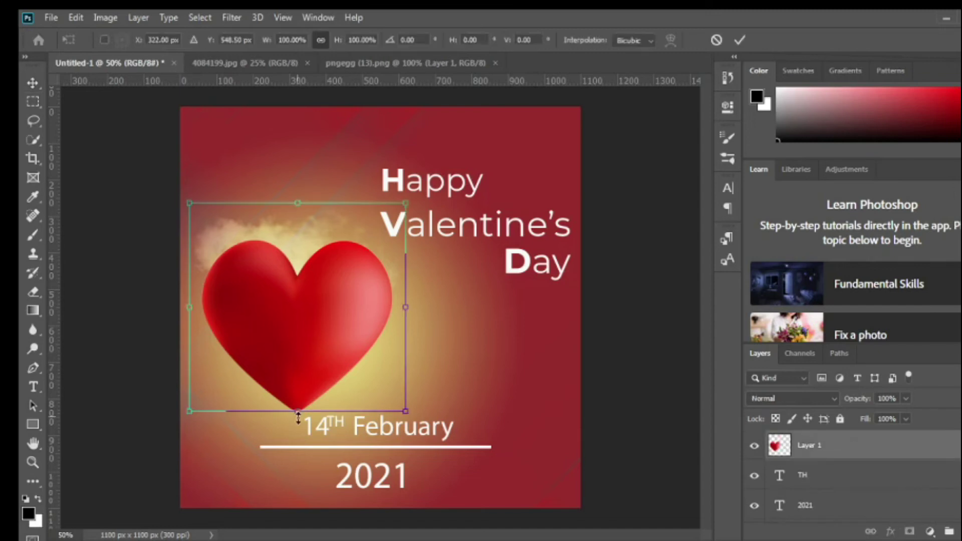
{"action": "left_click_drag", "start_coordinate": [298, 417], "coordinate": [295, 386]}
{"action": "left_click_drag", "start_coordinate": [285, 304], "coordinate": [293, 296]}
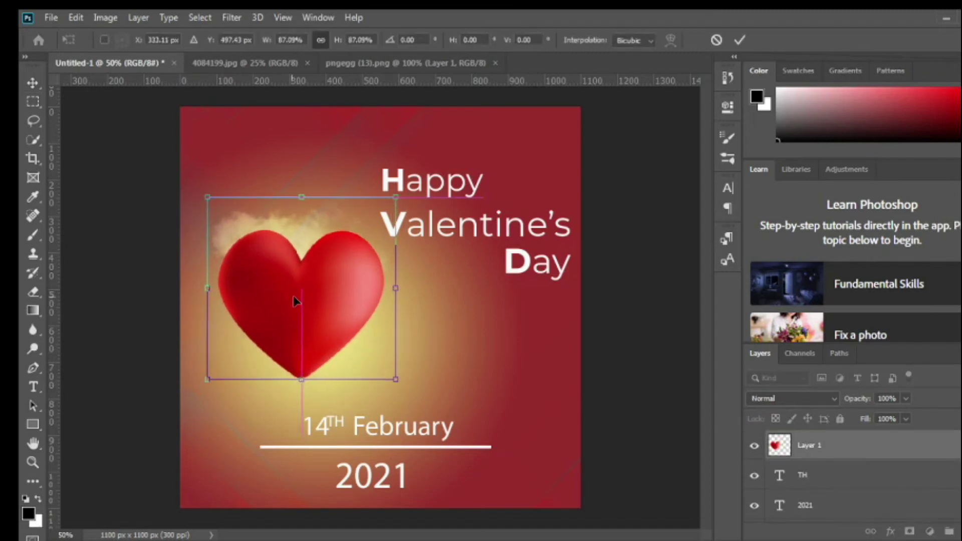
{"action": "left_click", "coordinate": [739, 39]}
Scale down the date, TH, underline and 2021 layers together and place them centred below the heart.
{"action": "left_click", "coordinate": [352, 447]}
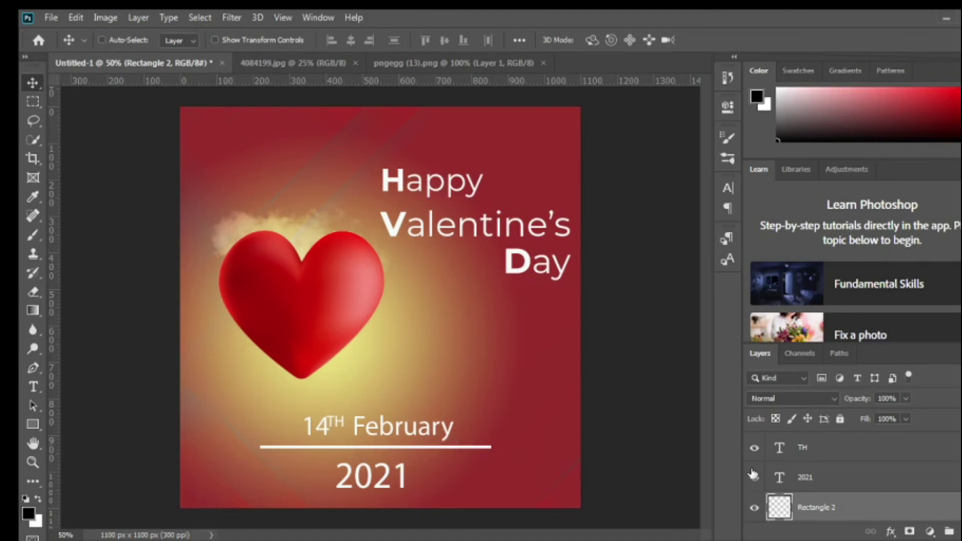
{"action": "left_click", "coordinate": [812, 479], "text": "ctrl"}
{"action": "left_click", "coordinate": [830, 451], "text": "ctrl"}
{"action": "scroll", "coordinate": [888, 504], "scroll_direction": "down", "scroll_amount": 2}
{"action": "left_click", "coordinate": [846, 510], "text": "ctrl"}
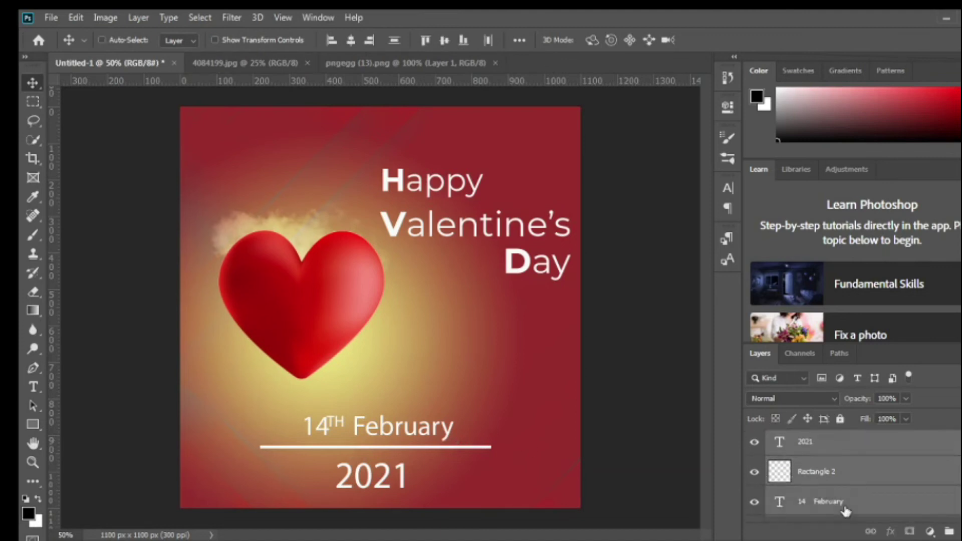
{"action": "key", "text": "ctrl+y"}
{"action": "key", "text": "ctrl+t"}
{"action": "left_click_drag", "start_coordinate": [459, 472], "coordinate": [417, 430]}
{"action": "left_click", "coordinate": [739, 41]}
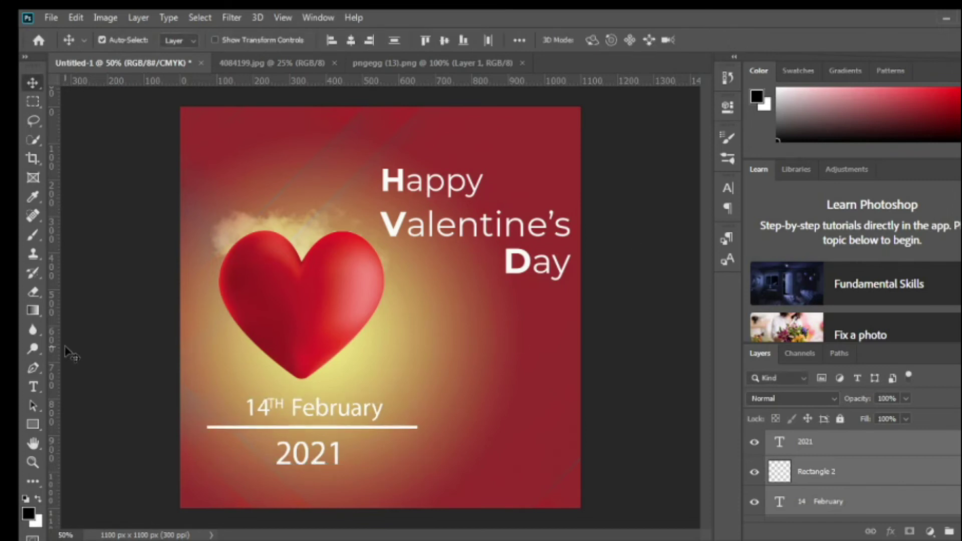
Draw a rectangle about 428 × 162 px below Day with no fill and a white 10 px dotted stroke.
{"action": "left_click", "coordinate": [33, 235]}
{"action": "left_click", "coordinate": [39, 425]}
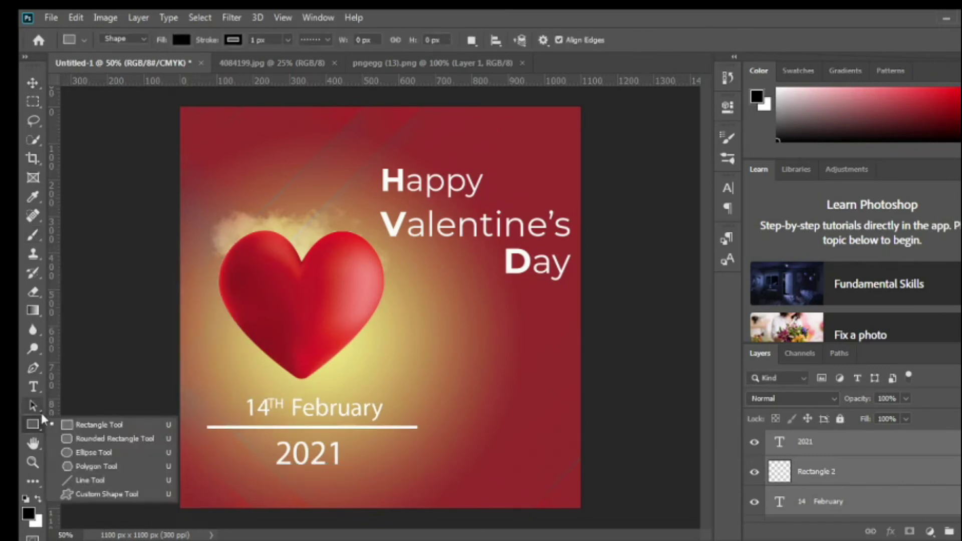
{"action": "left_click", "coordinate": [82, 424]}
{"action": "left_click_drag", "start_coordinate": [420, 358], "coordinate": [575, 417]}
{"action": "left_click", "coordinate": [522, 194]}
{"action": "left_click", "coordinate": [530, 222]}
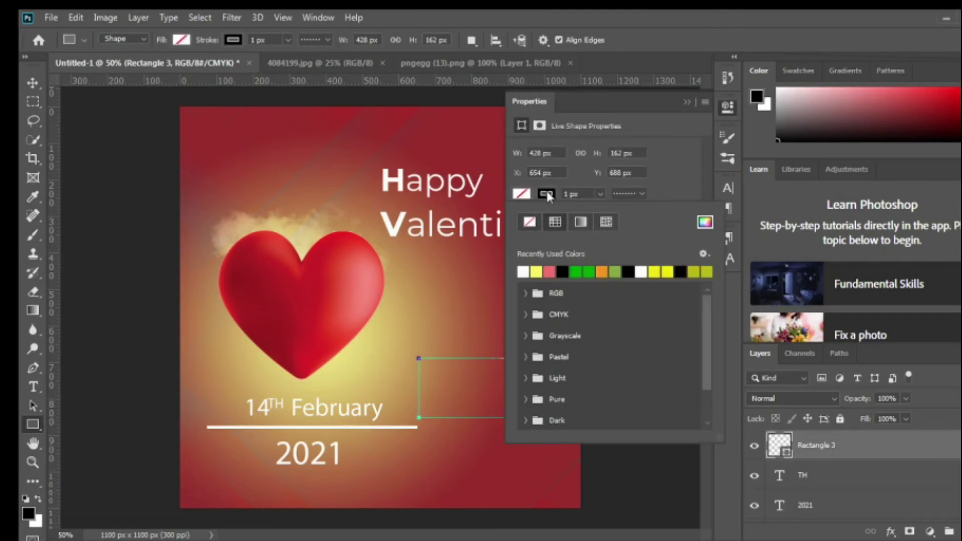
{"action": "left_click", "coordinate": [529, 270]}
{"action": "left_click", "coordinate": [571, 195]}
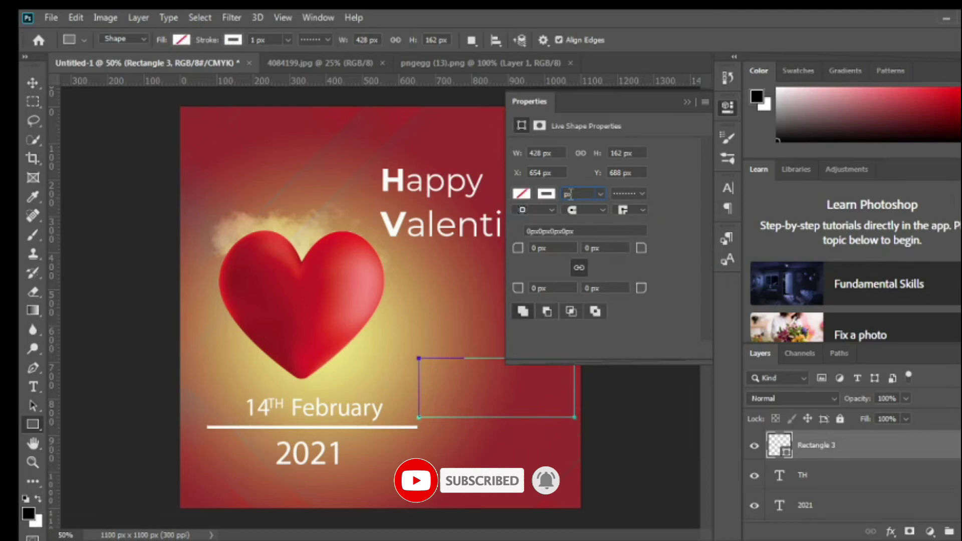
{"action": "type", "text": "10"}
{"action": "left_click", "coordinate": [627, 195]}
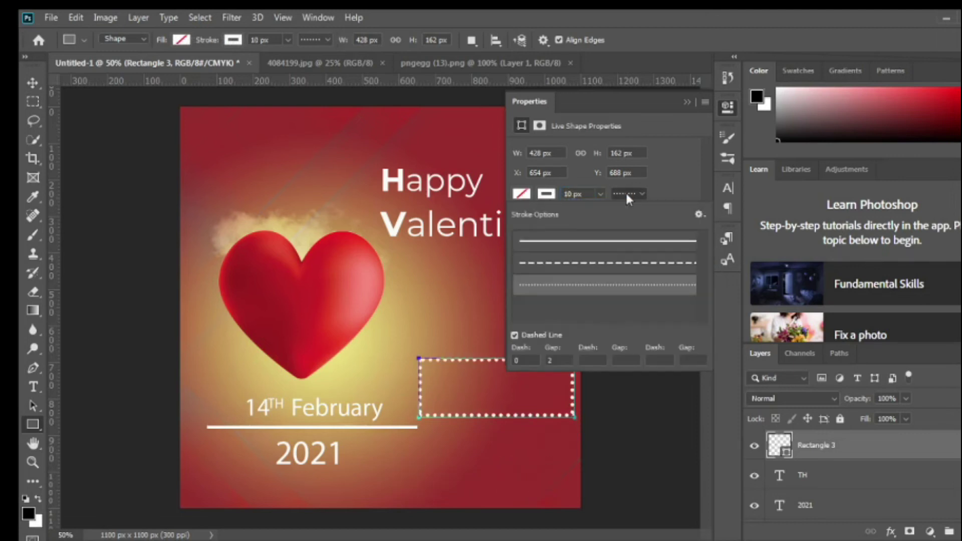
{"action": "left_click", "coordinate": [687, 102]}
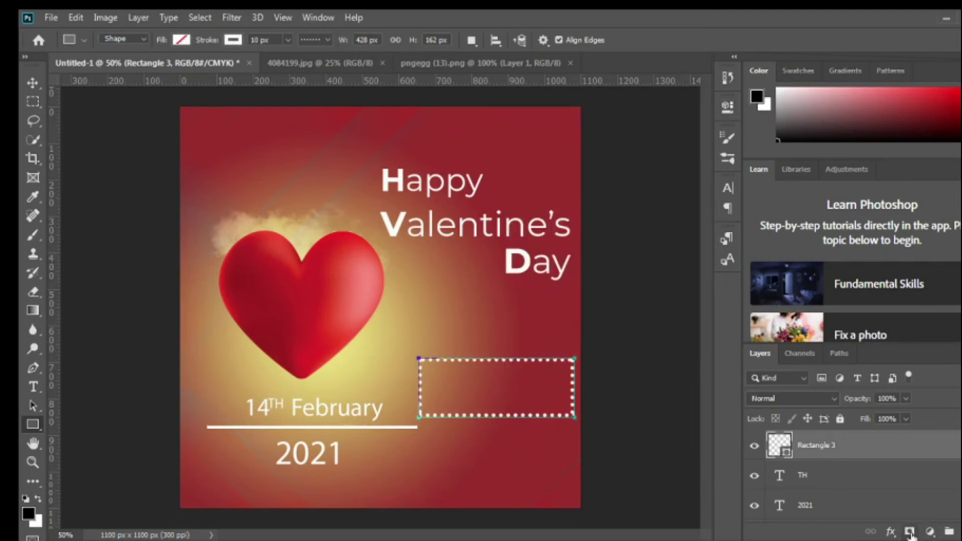
Rasterize the dotted rectangle and erase its two sides and lower edge, keeping only the upper row of dots.
{"action": "right_click", "coordinate": [829, 451]}
{"action": "left_click", "coordinate": [689, 235]}
{"action": "key", "text": "e"}
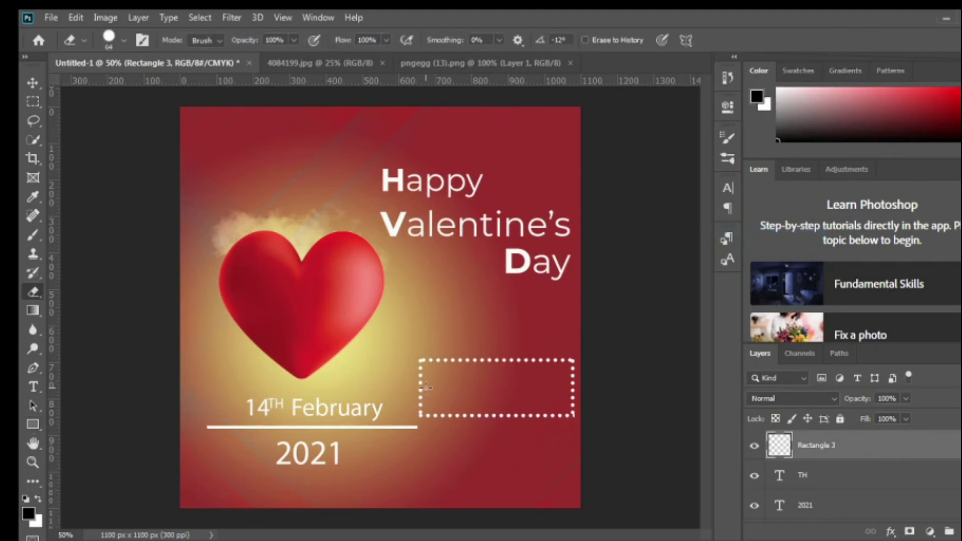
{"action": "left_click_drag", "start_coordinate": [418, 368], "coordinate": [420, 416]}
{"action": "left_click_drag", "start_coordinate": [576, 365], "coordinate": [571, 411]}
{"action": "mouse_move", "coordinate": [572, 358]}
{"action": "left_mouse_down"}
{"action": "mouse_move", "coordinate": [568, 417]}
{"action": "mouse_move", "coordinate": [430, 419]}
{"action": "left_mouse_up"}
{"action": "left_click", "coordinate": [33, 83]}
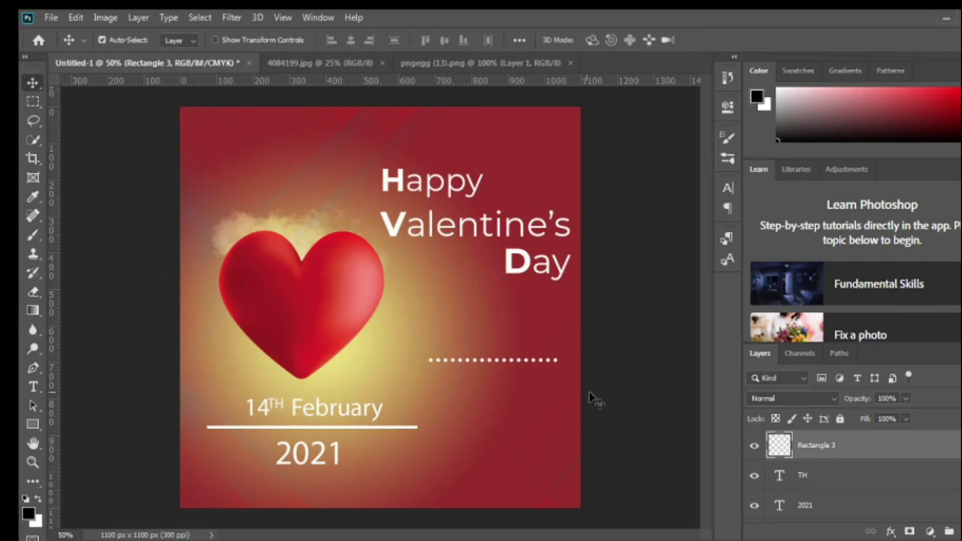
Duplicate the dotted row three times below itself to form four closely spaced rows.
{"action": "left_click_drag", "start_coordinate": [557, 365], "coordinate": [558, 390]}
{"action": "key", "text": "Up"}
{"action": "key", "text": "Up"}
{"action": "key", "text": "Up"}
{"action": "key", "text": "Up"}
{"action": "key", "text": "Up"}
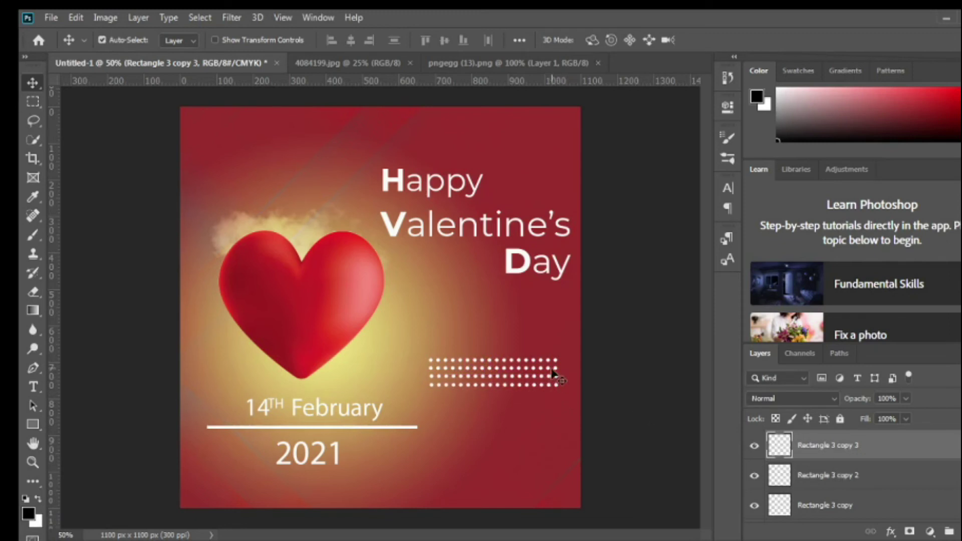
Convert the dotted row layers into one smart object, and undo the conversion.
{"action": "left_click", "coordinate": [832, 475], "text": "ctrl"}
{"action": "left_click", "coordinate": [827, 505], "text": "ctrl"}
{"action": "scroll", "coordinate": [870, 511], "scroll_direction": "down", "scroll_amount": 1}
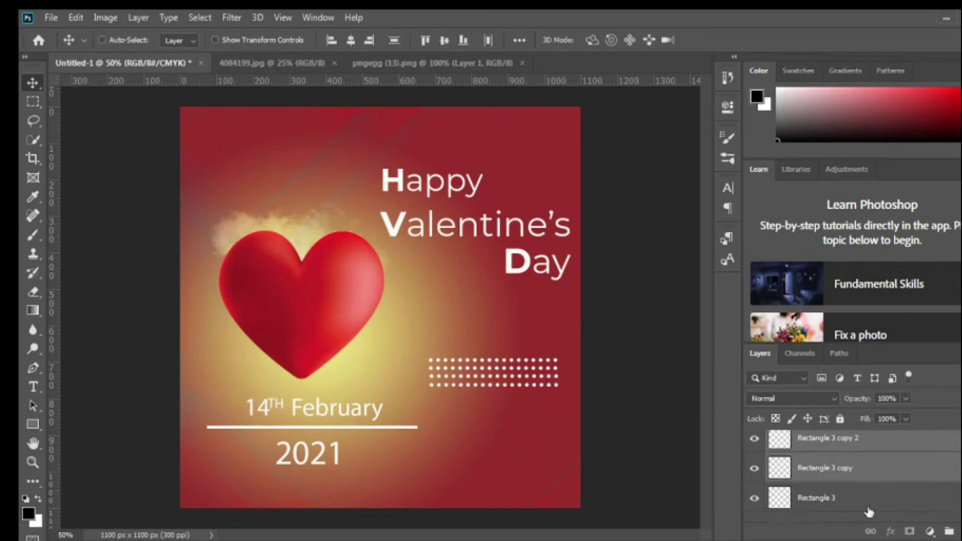
{"action": "right_click", "coordinate": [791, 469]}
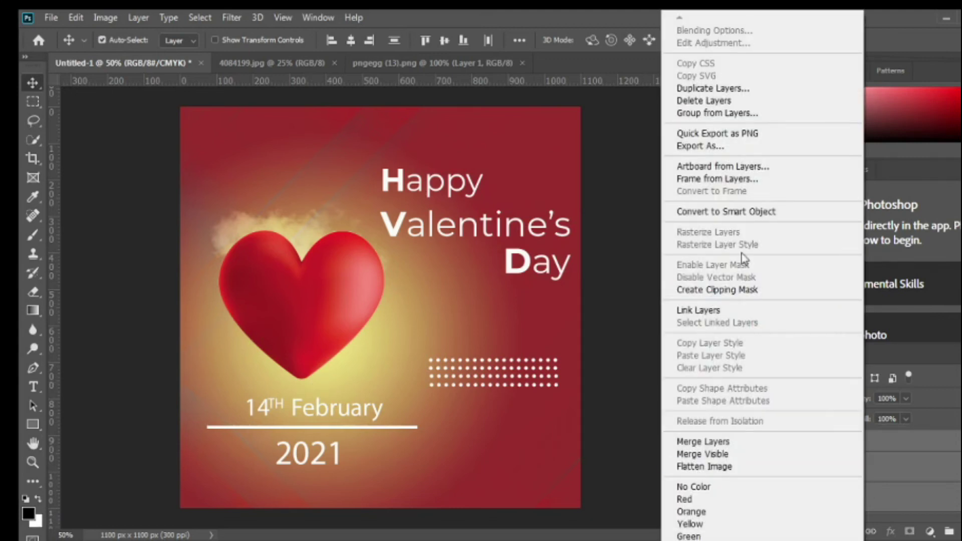
{"action": "left_click", "coordinate": [742, 211]}
{"action": "left_click", "coordinate": [33, 292]}
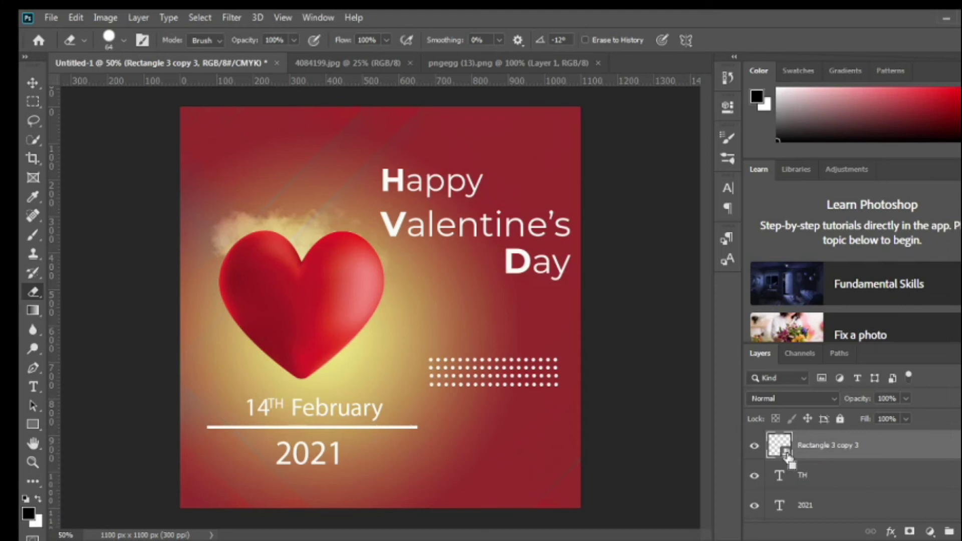
{"action": "key", "text": "ctrl+z"}
Erase both ends of the two lower dotted rows, leaving six dots in the middle of each.
{"action": "left_click", "coordinate": [833, 448]}
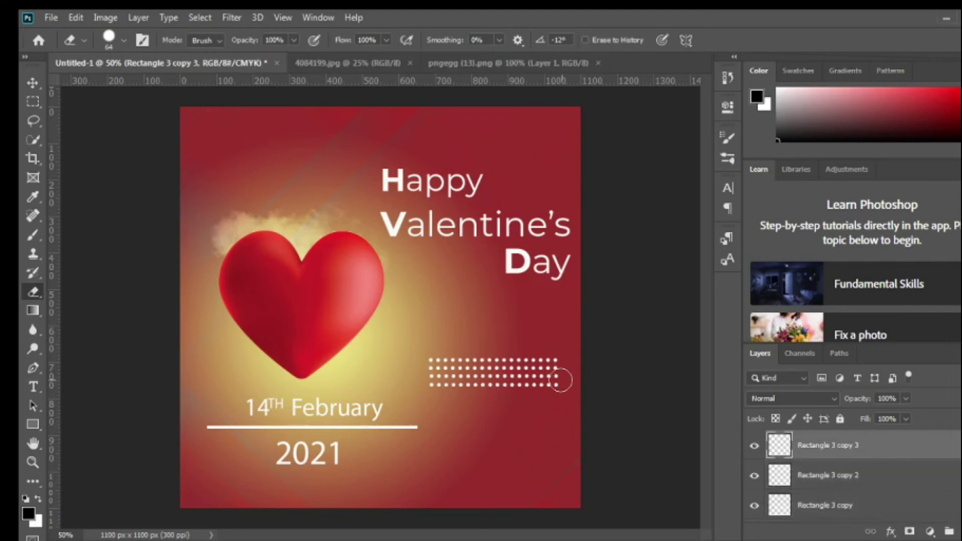
{"action": "left_click_drag", "start_coordinate": [554, 379], "coordinate": [554, 366]}
{"action": "left_click_drag", "start_coordinate": [433, 378], "coordinate": [459, 384]}
{"action": "left_click", "coordinate": [473, 386]}
{"action": "left_click", "coordinate": [813, 476]}
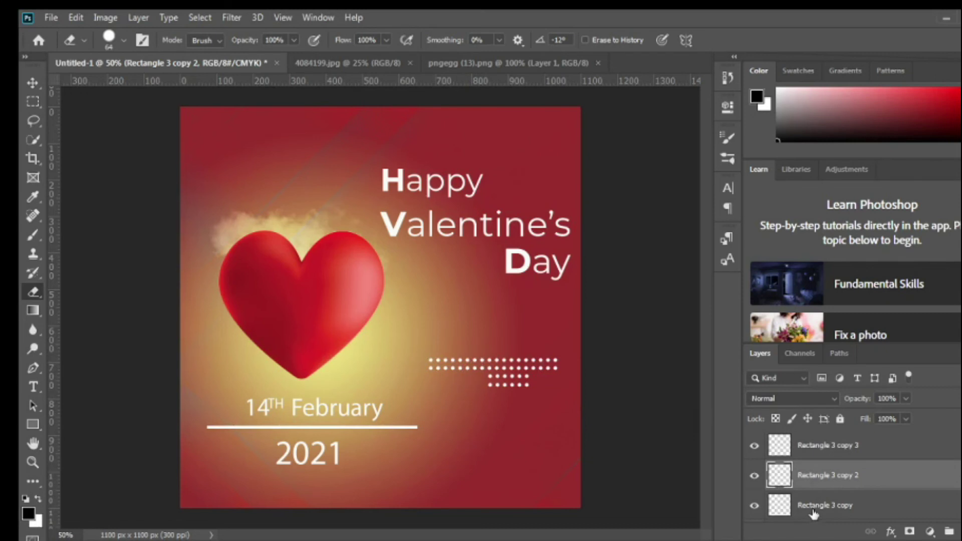
Erase both ends of the two upper dotted rows so they match the six-dot rows beneath.
{"action": "left_click", "coordinate": [813, 506]}
{"action": "left_click_drag", "start_coordinate": [474, 365], "coordinate": [446, 367]}
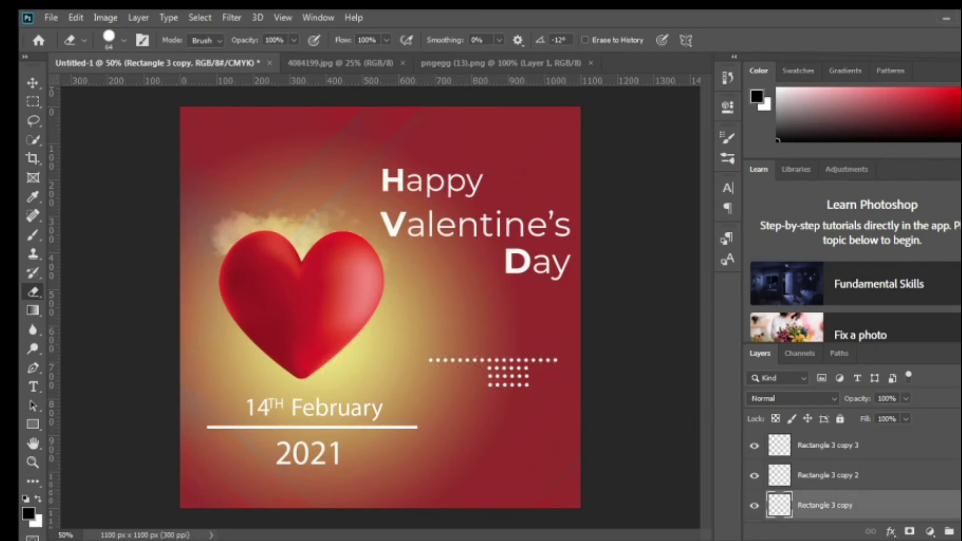
{"action": "scroll", "coordinate": [855, 482], "scroll_direction": "down", "scroll_amount": 2}
{"action": "left_click", "coordinate": [855, 484]}
{"action": "left_click_drag", "start_coordinate": [556, 360], "coordinate": [530, 360]}
{"action": "left_click_drag", "start_coordinate": [465, 345], "coordinate": [469, 358]}
Select all four dotted row layers and convert them into a single smart object.
{"action": "key", "text": "v"}
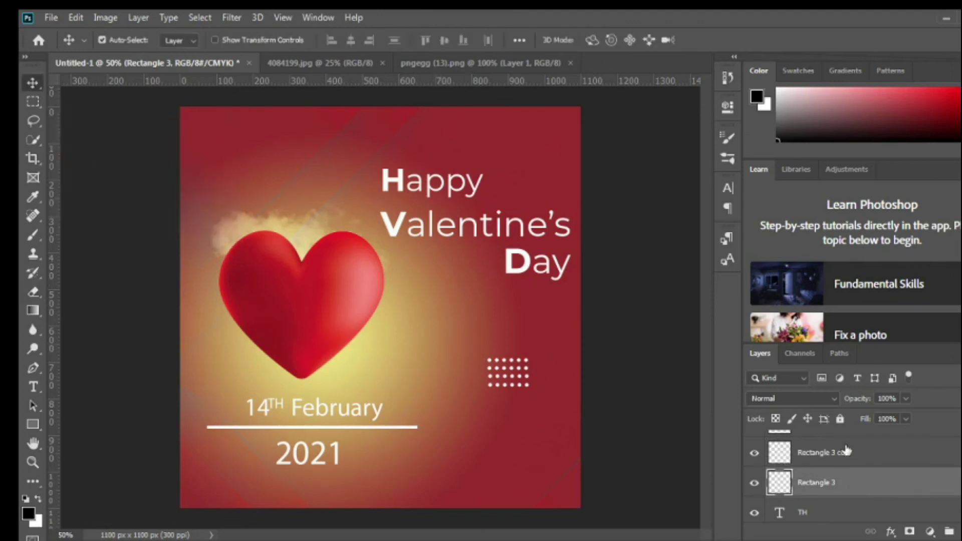
{"action": "left_click", "coordinate": [848, 453], "text": "shift"}
{"action": "scroll", "coordinate": [924, 484], "scroll_direction": "up", "scroll_amount": 2}
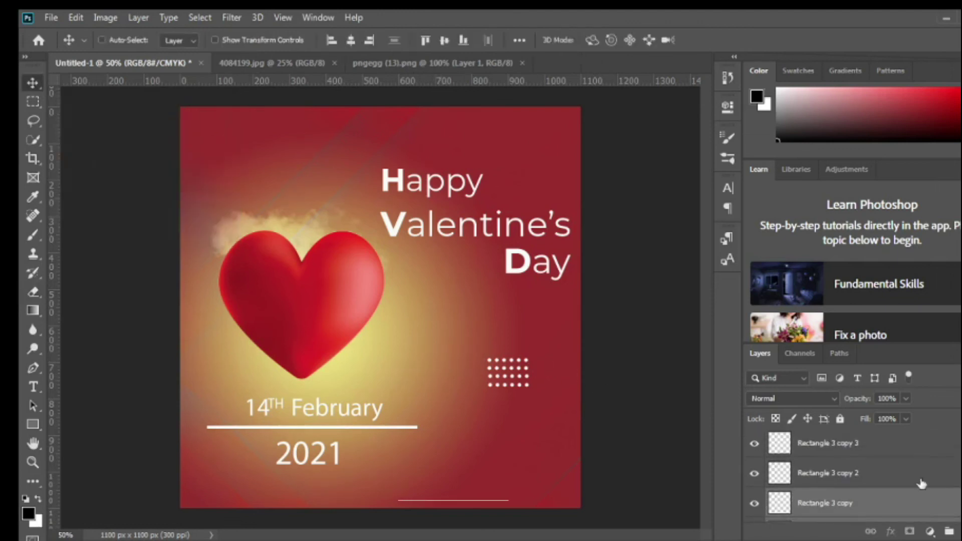
{"action": "right_click", "coordinate": [880, 460]}
{"action": "left_click", "coordinate": [737, 211]}
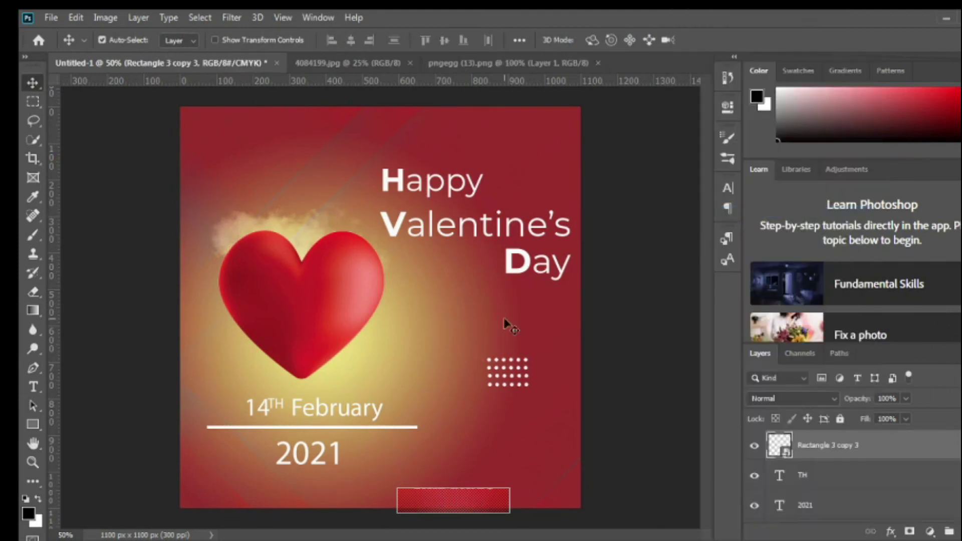
{"action": "left_click", "coordinate": [50, 17]}
{"action": "left_click", "coordinate": [62, 49]}
{"action": "scroll", "coordinate": [571, 280], "scroll_direction": "down", "scroll_amount": 5}
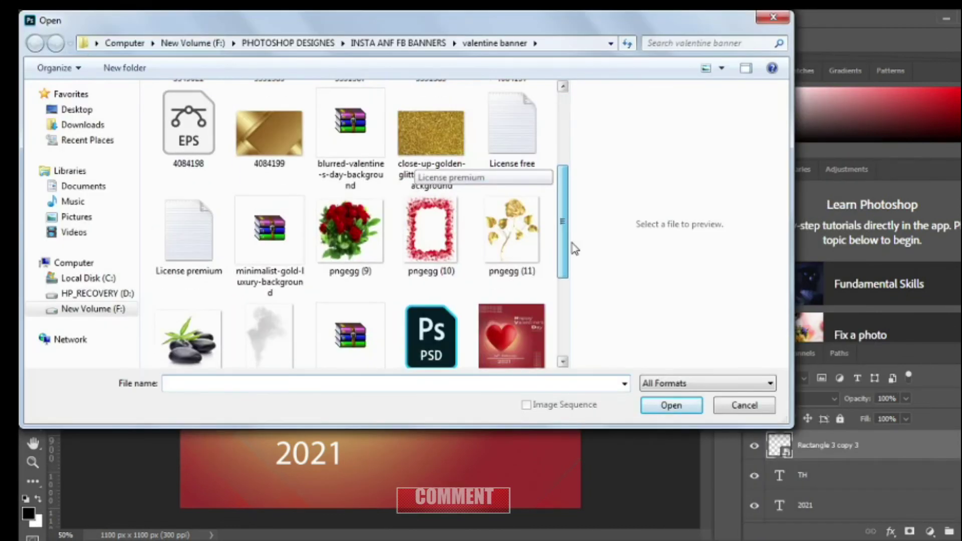
{"action": "left_click_drag", "start_coordinate": [573, 283], "coordinate": [572, 276]}
{"action": "left_click", "coordinate": [773, 18]}
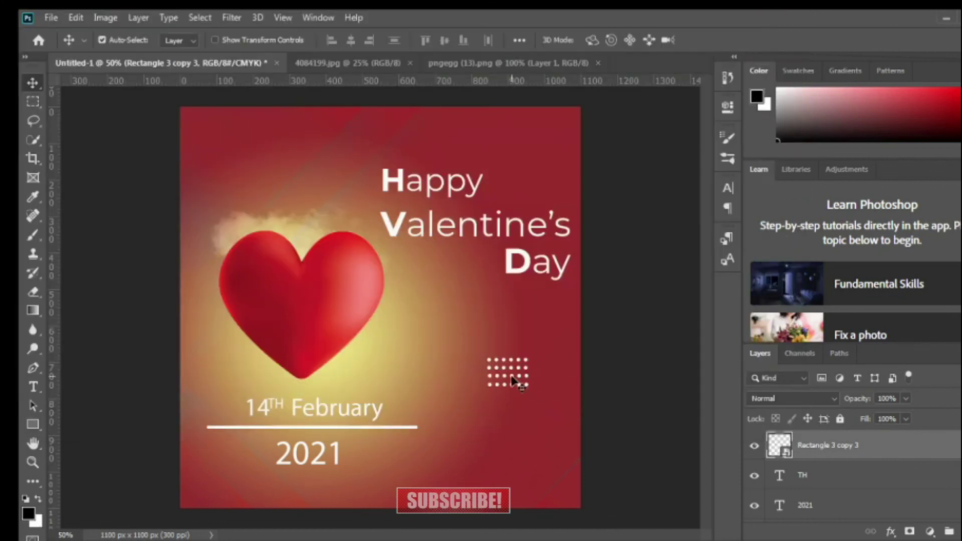
Place copies of the dot grid above Happy, beside the heart's lower tip, and partly cropped at the banner's edge next to the smoke.
{"action": "left_click_drag", "start_coordinate": [514, 381], "coordinate": [185, 226]}
{"action": "key", "text": "Left"}
{"action": "key", "text": "Left"}
{"action": "key", "text": "Left"}
{"action": "key", "text": "Left"}
{"action": "key", "text": "Left"}
{"action": "key", "text": "Left"}
{"action": "key", "text": "Left"}
{"action": "key", "text": "Left"}
{"action": "key", "text": "Left"}
{"action": "key", "text": "Left"}
{"action": "key", "text": "Left"}
{"action": "key", "text": "Left"}
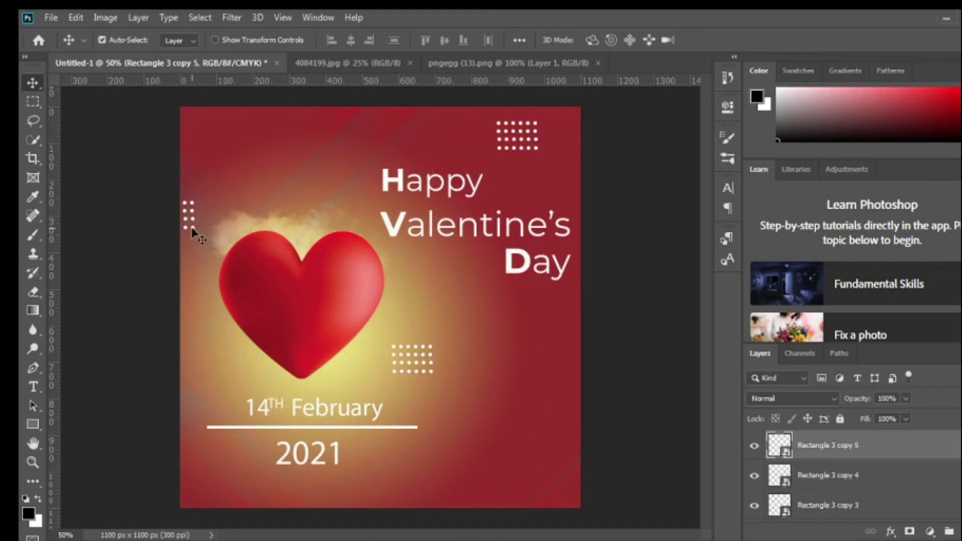
{"action": "left_click", "coordinate": [428, 378], "text": "ctrl"}
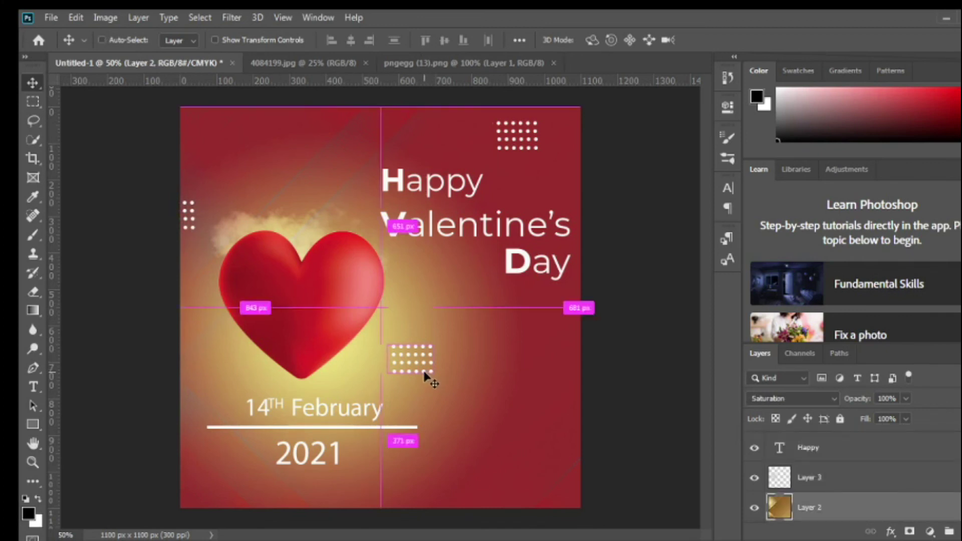
{"action": "key", "text": "ctrl+j"}
{"action": "key", "text": "ctrl+z"}
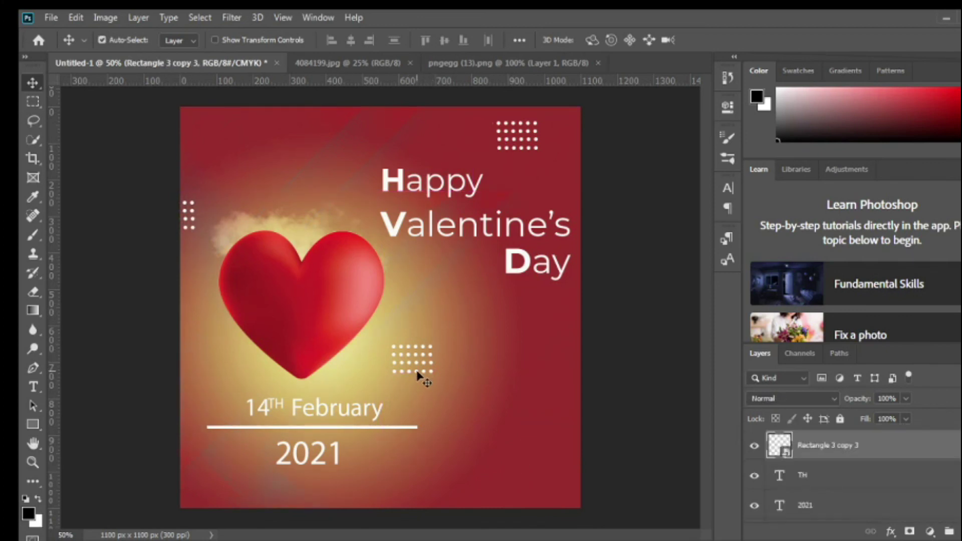
Place another copy of the dot grid near the banner's lower-right corner.
{"action": "left_click", "coordinate": [418, 378]}
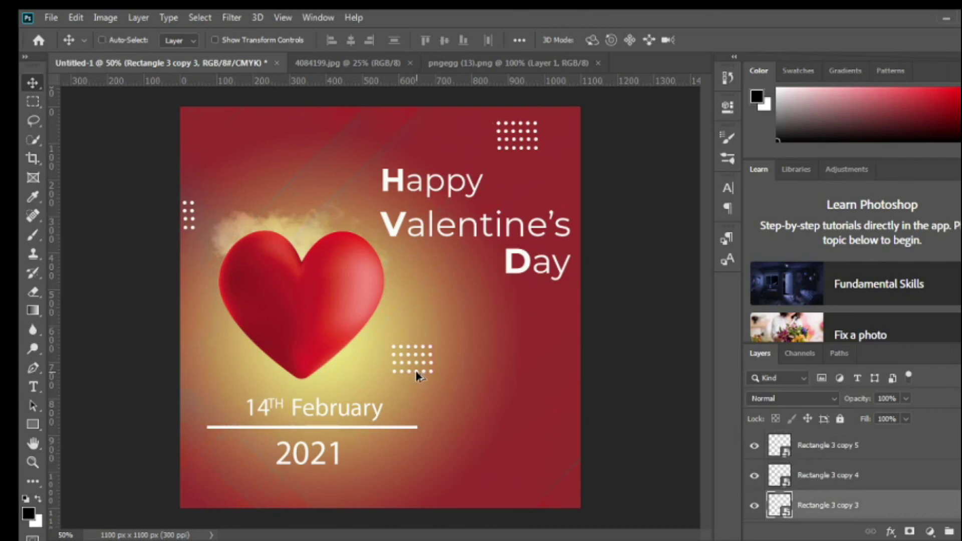
{"action": "left_click_drag", "start_coordinate": [417, 377], "coordinate": [539, 486]}
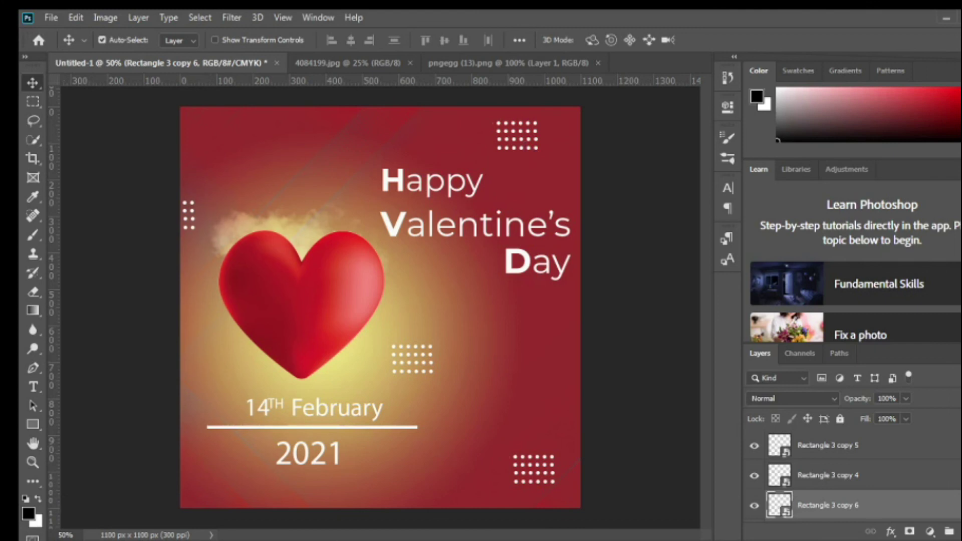
{"action": "left_click", "coordinate": [51, 17]}
{"action": "left_click", "coordinate": [65, 50]}
{"action": "scroll", "coordinate": [578, 296], "scroll_direction": "down", "scroll_amount": 5}
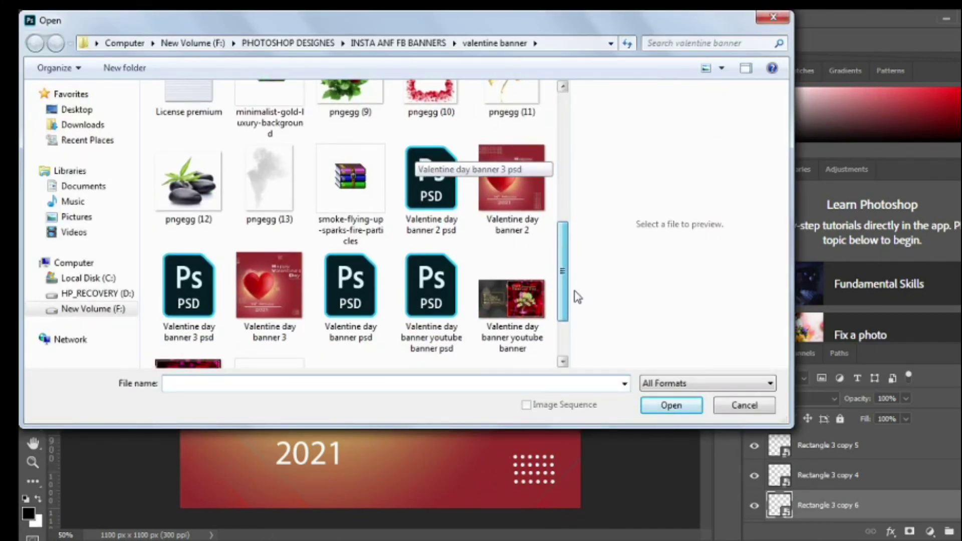
{"action": "left_click", "coordinate": [774, 18]}
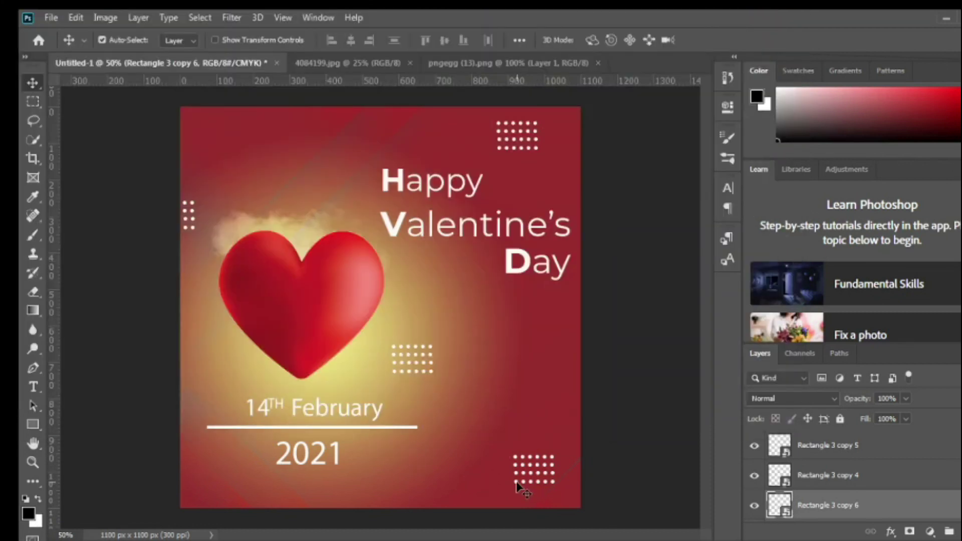
Place one more copy of the dot grid beside the 14th February date, near the banner's left edge.
{"action": "left_click_drag", "start_coordinate": [519, 486], "coordinate": [200, 416]}
Draw a 174 by 6 px rectangle beneath Day as an underline, with a white fill and no stroke.
{"action": "left_click", "coordinate": [326, 428]}
{"action": "left_click", "coordinate": [32, 426]}
{"action": "left_click_drag", "start_coordinate": [509, 284], "coordinate": [572, 284]}
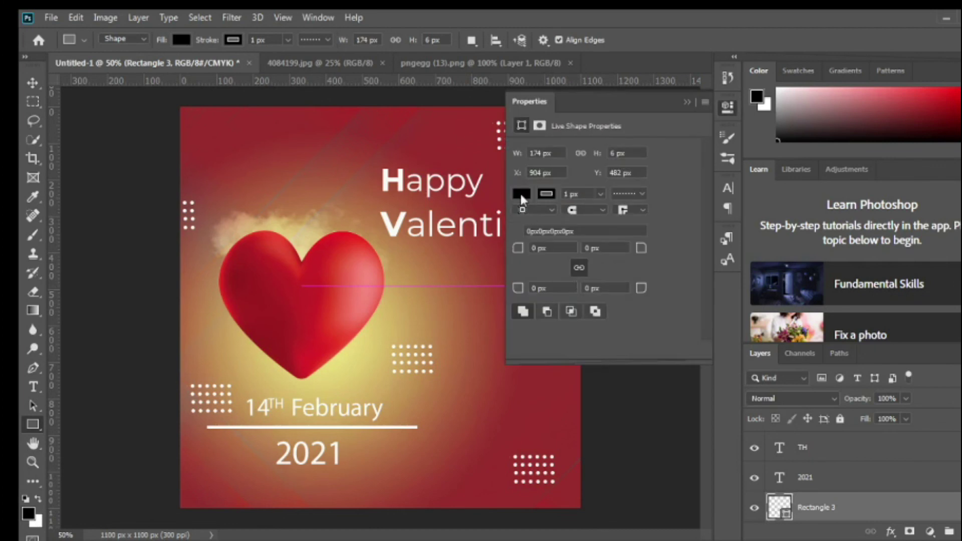
{"action": "left_click", "coordinate": [522, 195]}
{"action": "left_click", "coordinate": [524, 272]}
{"action": "left_click", "coordinate": [530, 222]}
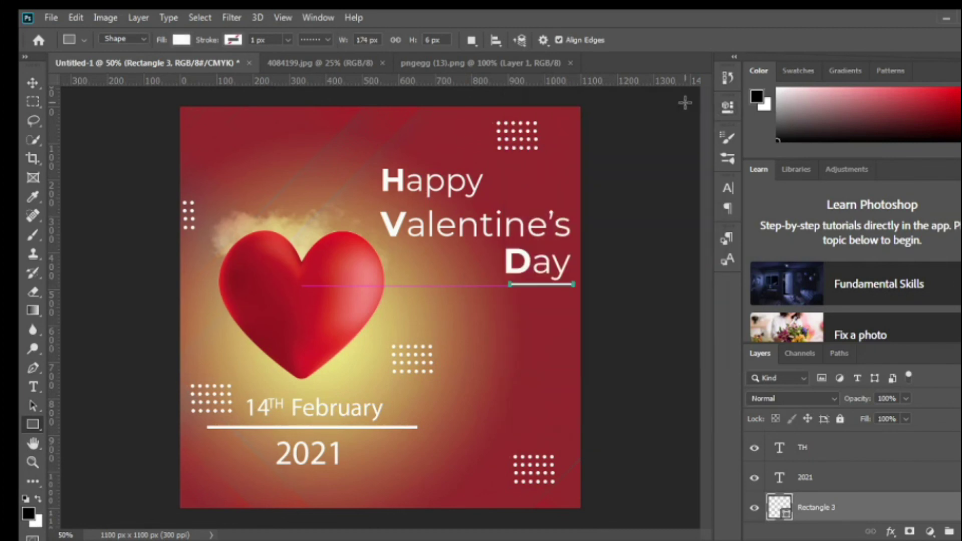
Rasterize the underline beneath Day and shift it slightly left to X 975 px so it lines up with the word.
{"action": "right_click", "coordinate": [844, 510]}
{"action": "left_click", "coordinate": [674, 172]}
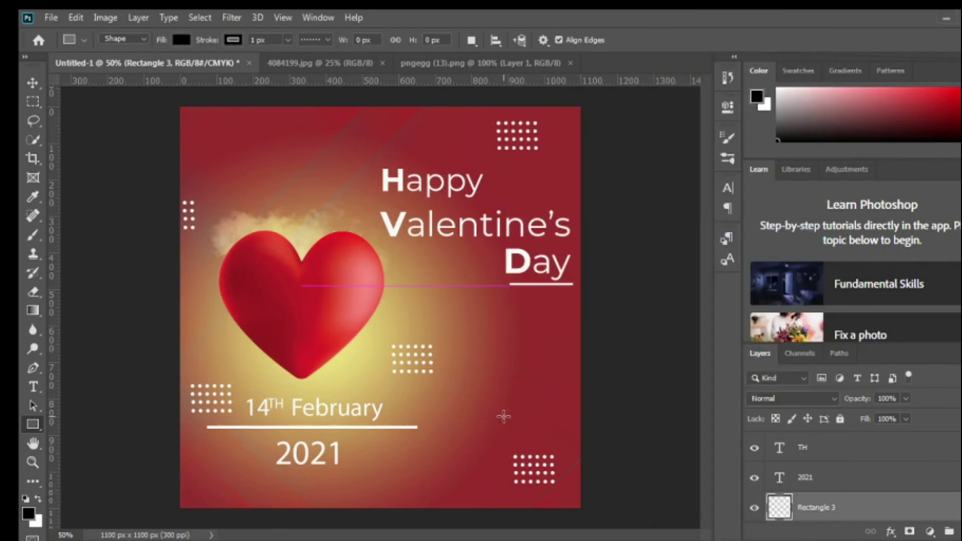
{"action": "key", "text": "ctrl+t"}
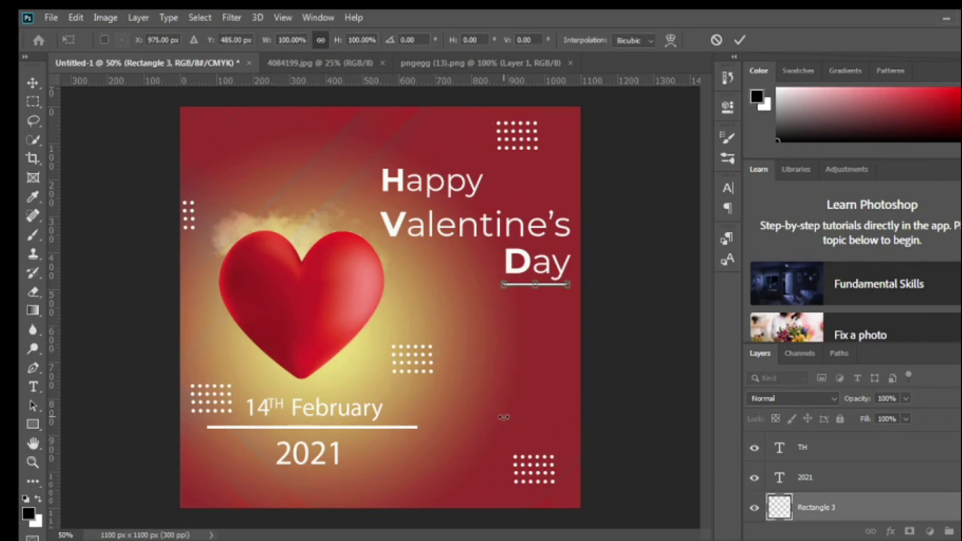
{"action": "left_click", "coordinate": [736, 42]}
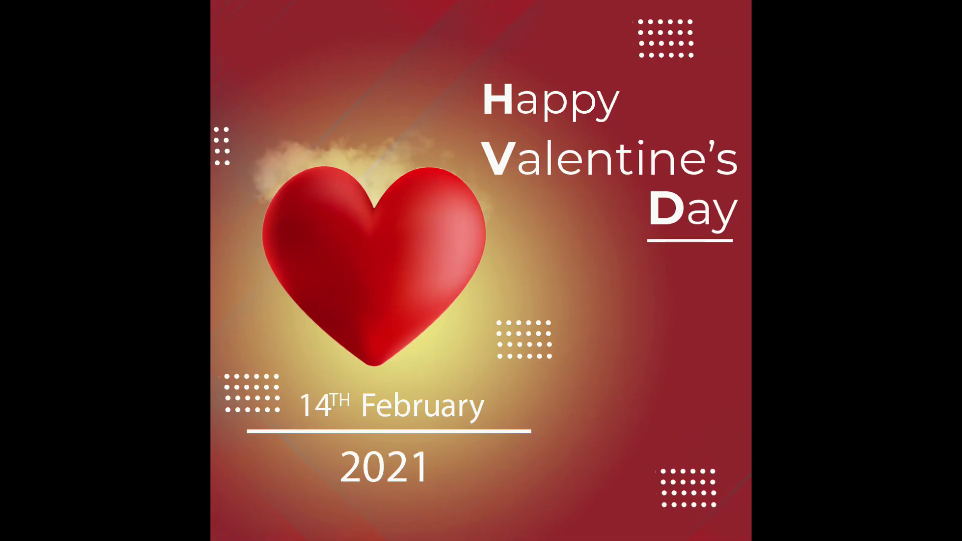